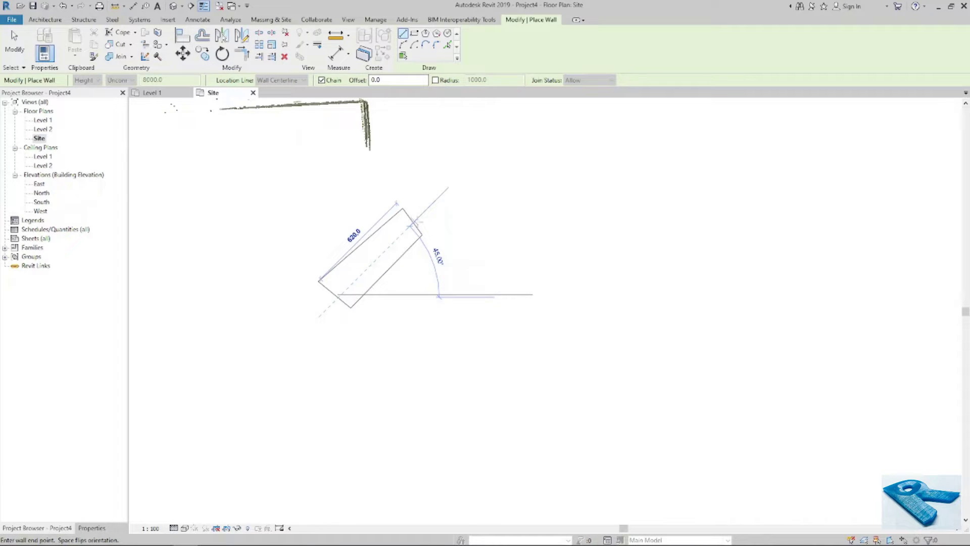
Finish the angled wall, add a short test wall below the point cloud, then switch to the ReCap scan.
click(518, 325)
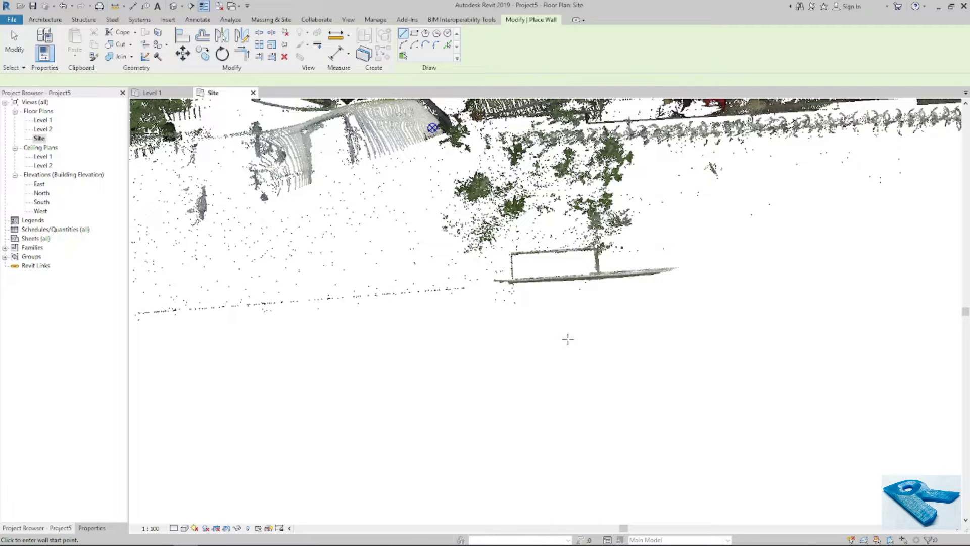
click(480, 331)
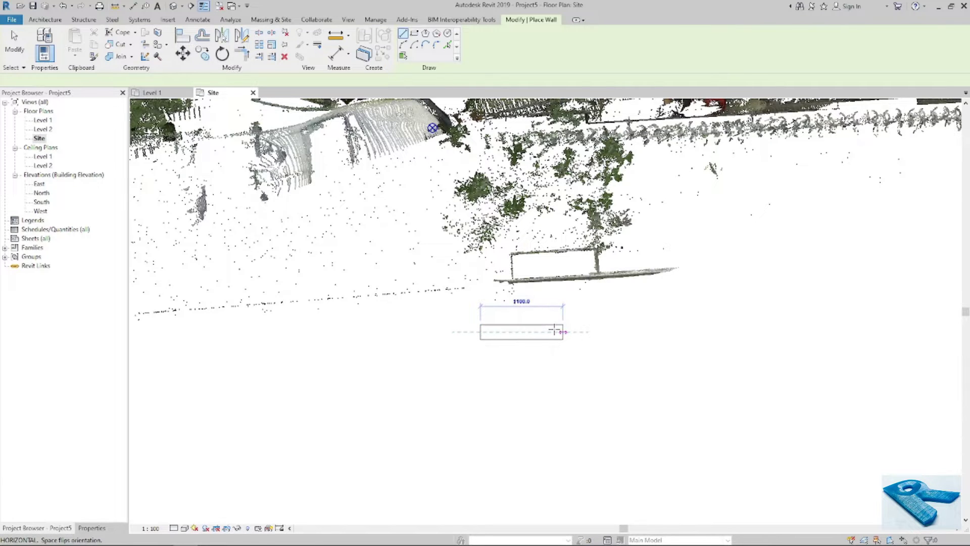
scroll(554, 331, up, 1)
scroll(554, 329, up, 3)
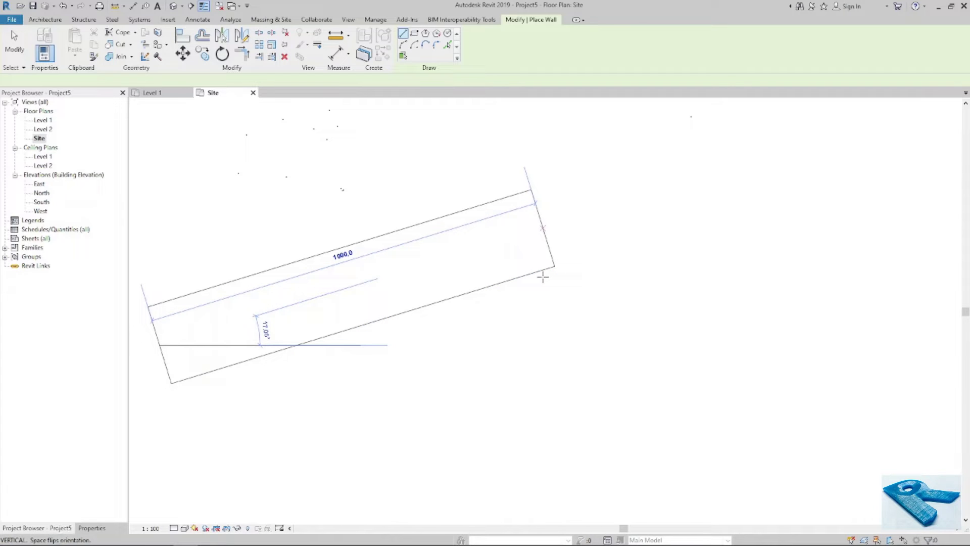
click(543, 277)
scroll(543, 277, down, 5)
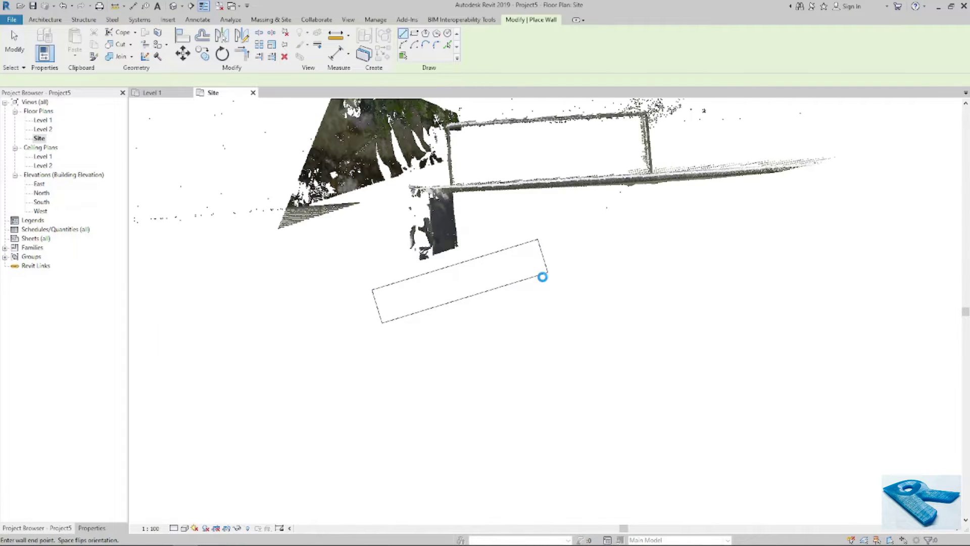
scroll(641, 340, down, 2)
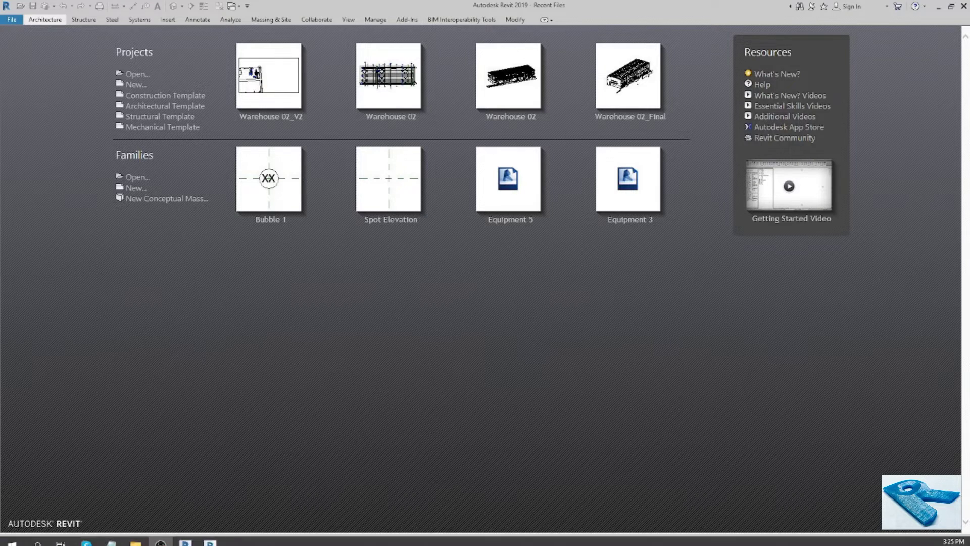
click(207, 536)
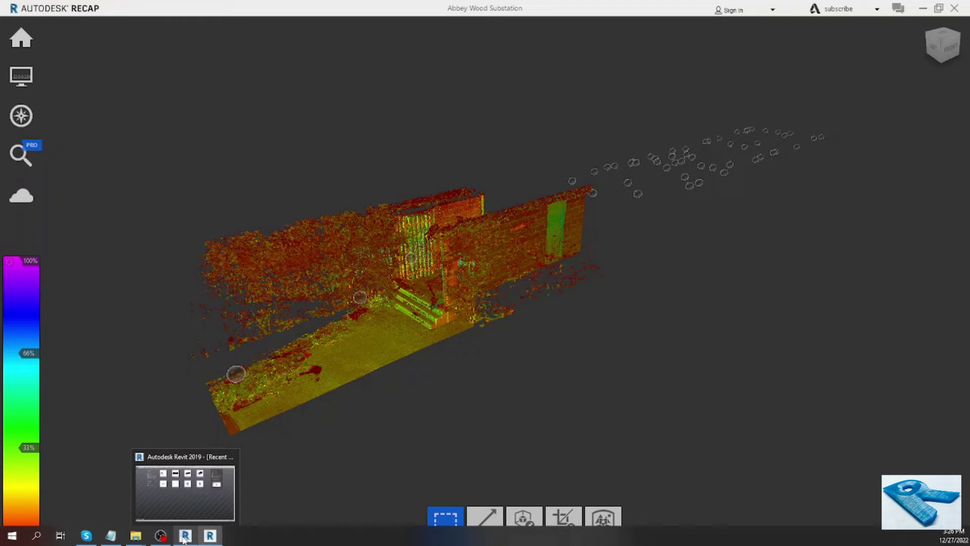
Switch from the Abbey Wood Substation scan back to Revit 2019's Recent Files page.
click(185, 538)
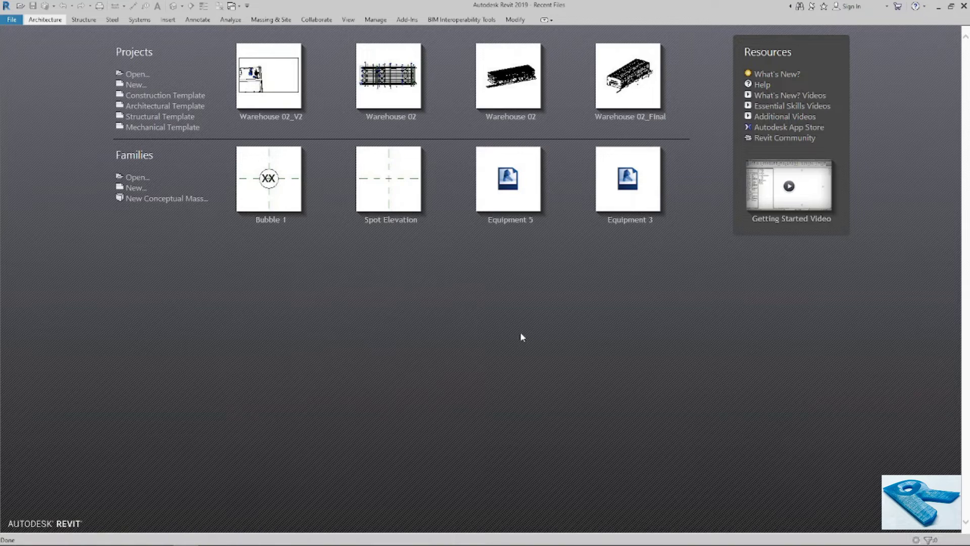
Create a new project using the DefaultMetric.rte template.
click(136, 86)
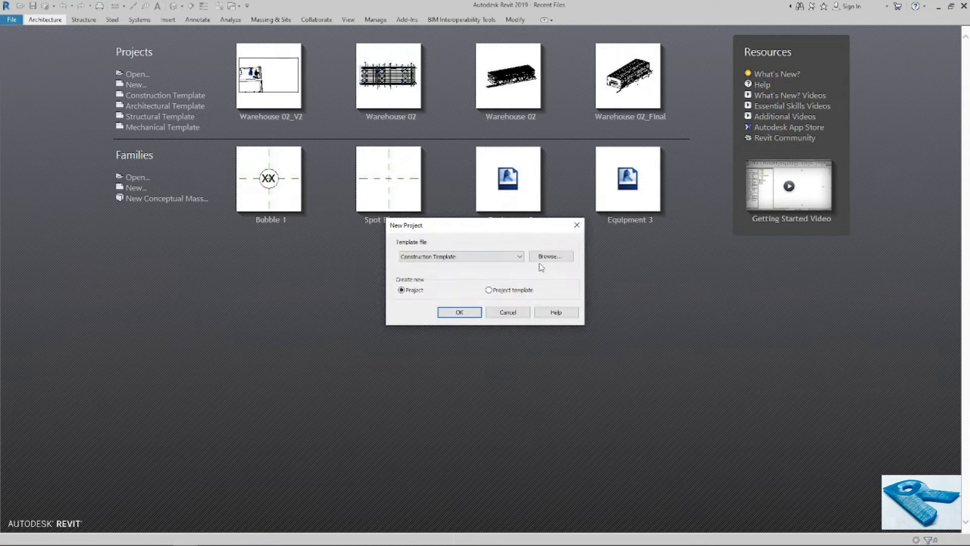
click(543, 258)
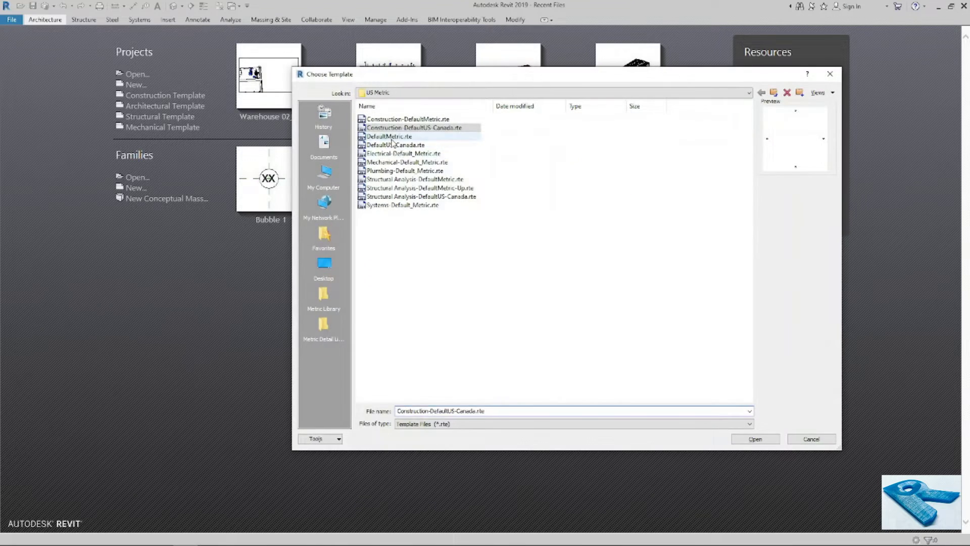
click(392, 137)
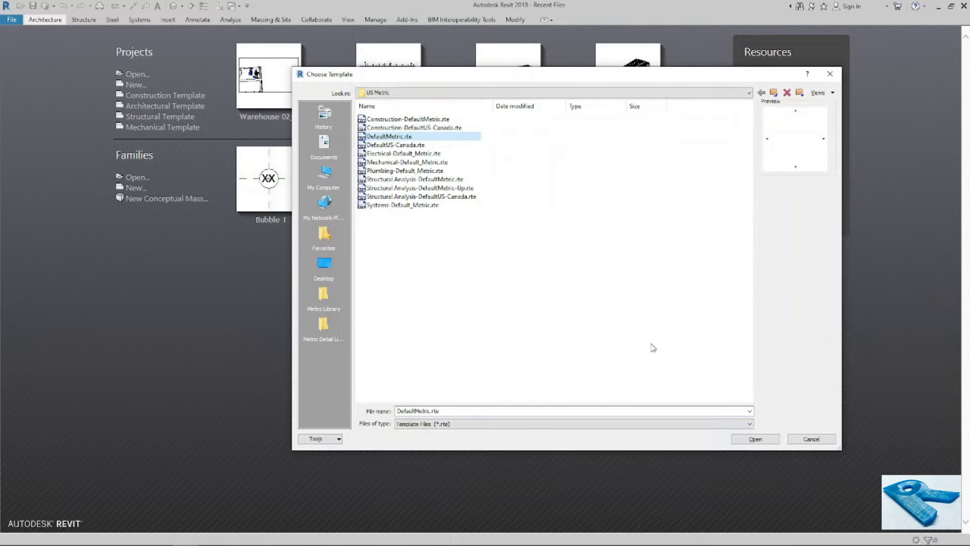
click(755, 439)
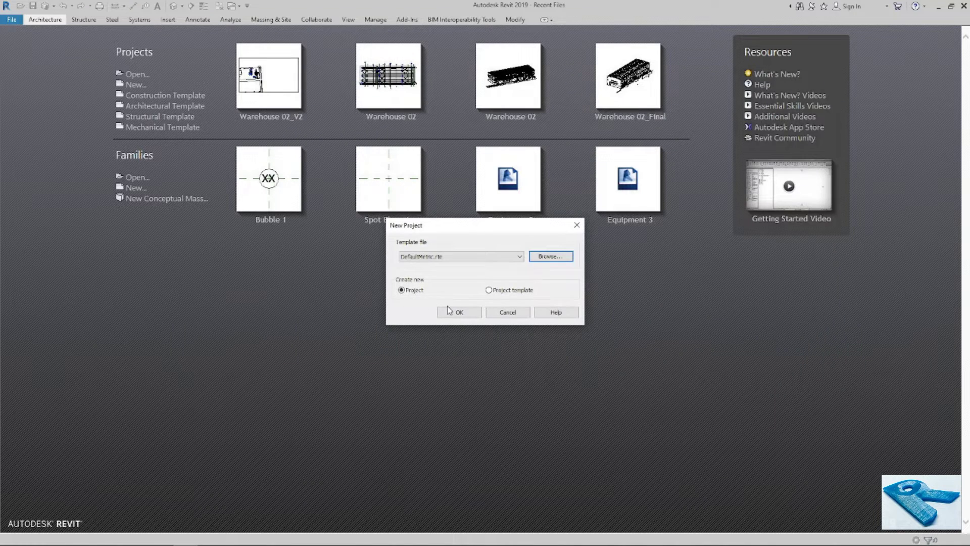
click(450, 313)
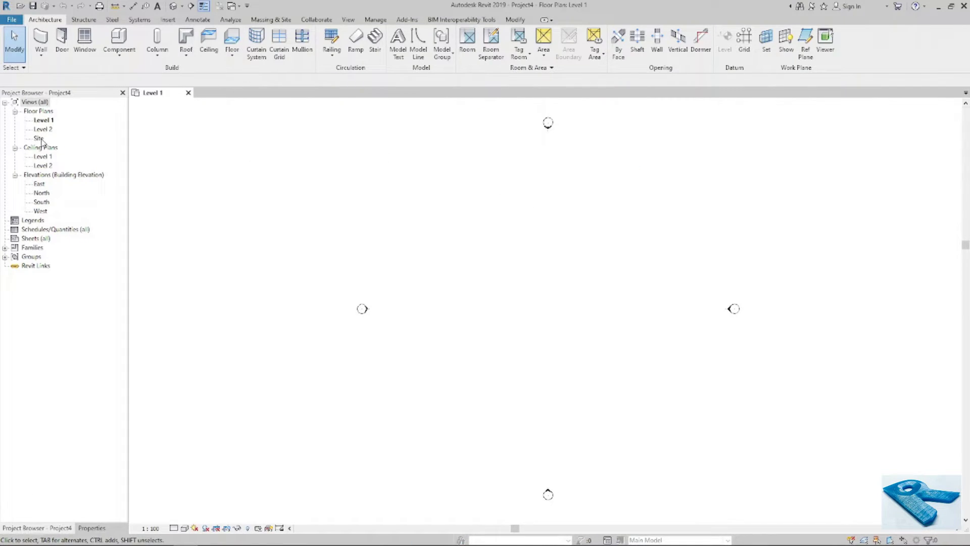
In the Site plan, link Abbey Wood Substation.rcp positioned Auto - By Shared Coordinates.
double_click(40, 140)
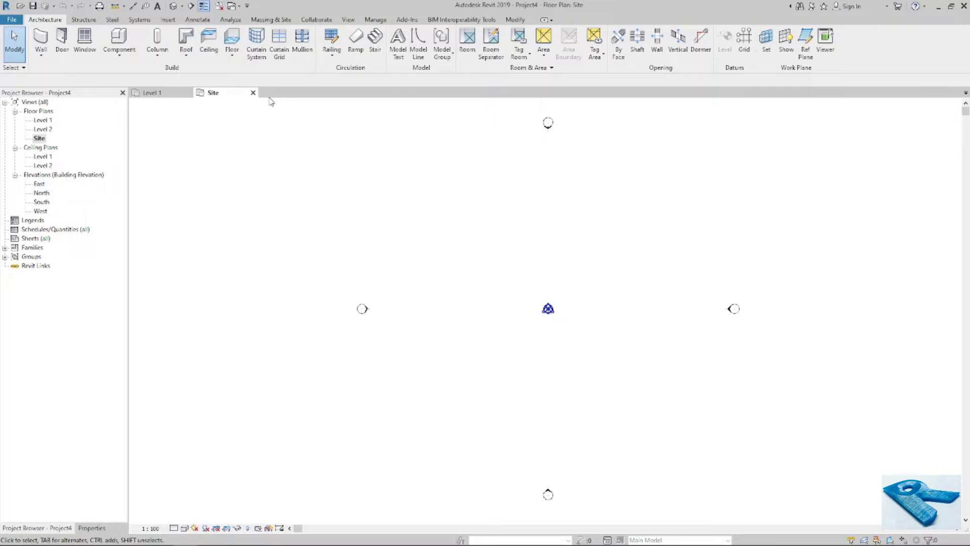
click(168, 20)
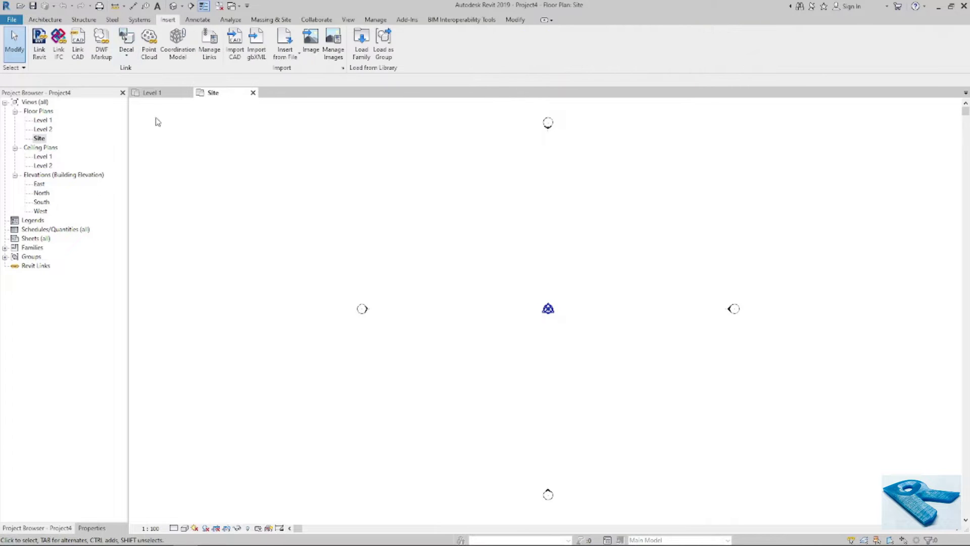
click(149, 45)
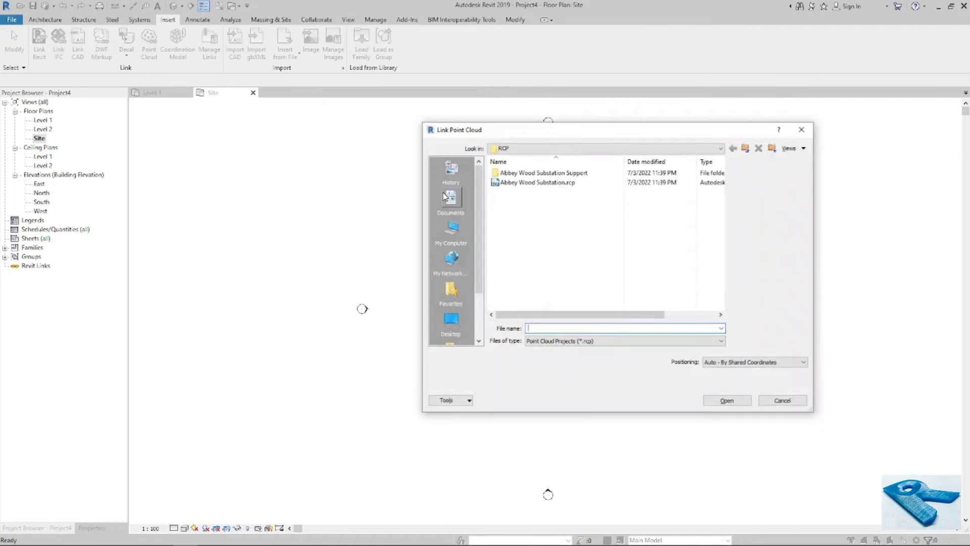
click(536, 182)
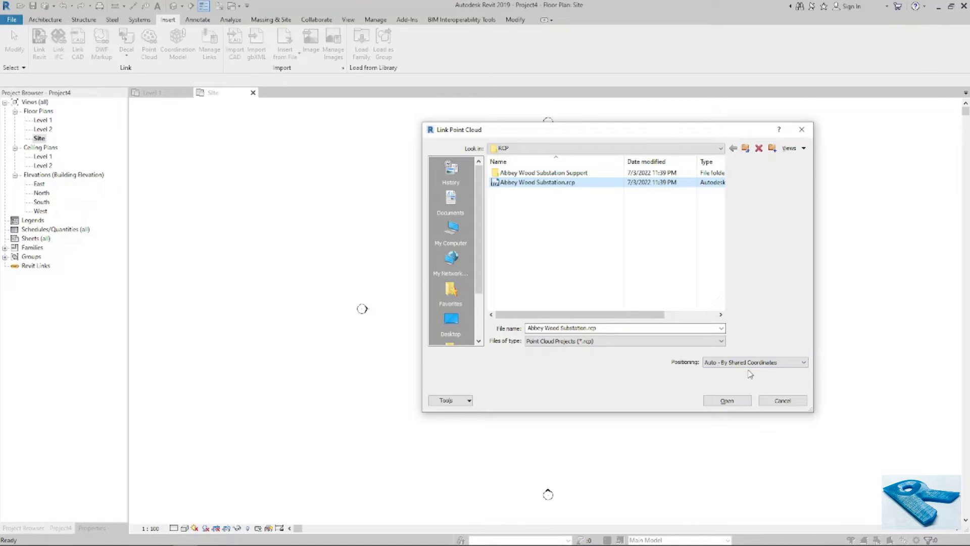
click(727, 401)
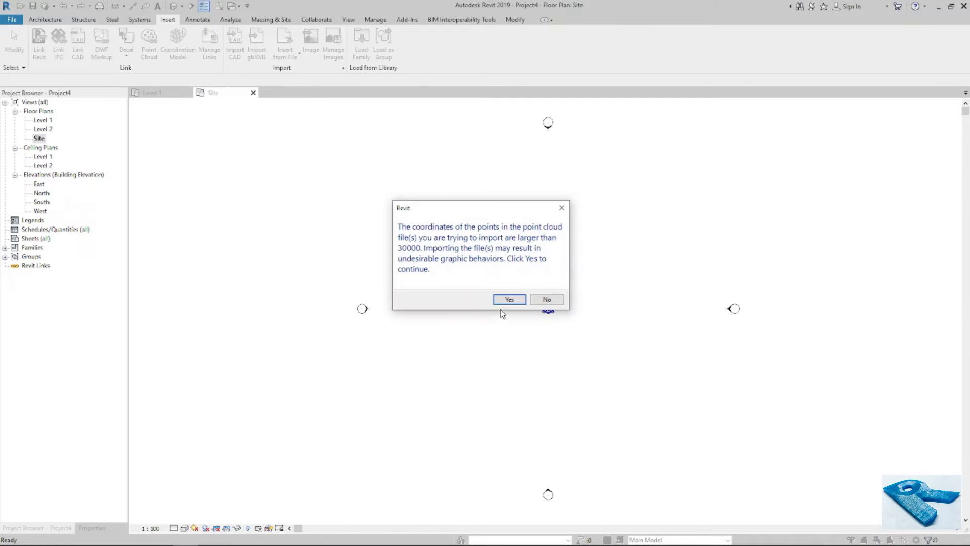
click(507, 300)
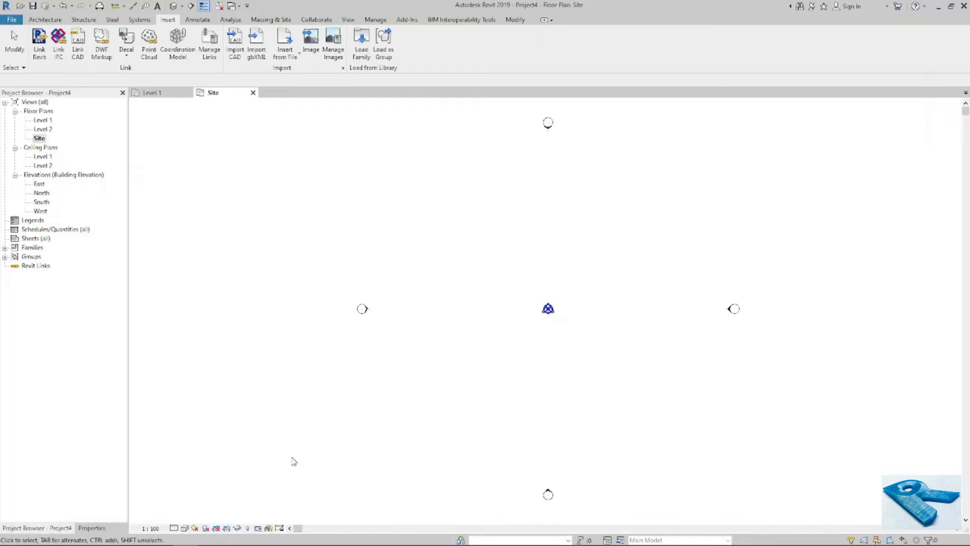
Change the Site view's detail level and set its visual style to Wireframe.
click(173, 529)
click(191, 517)
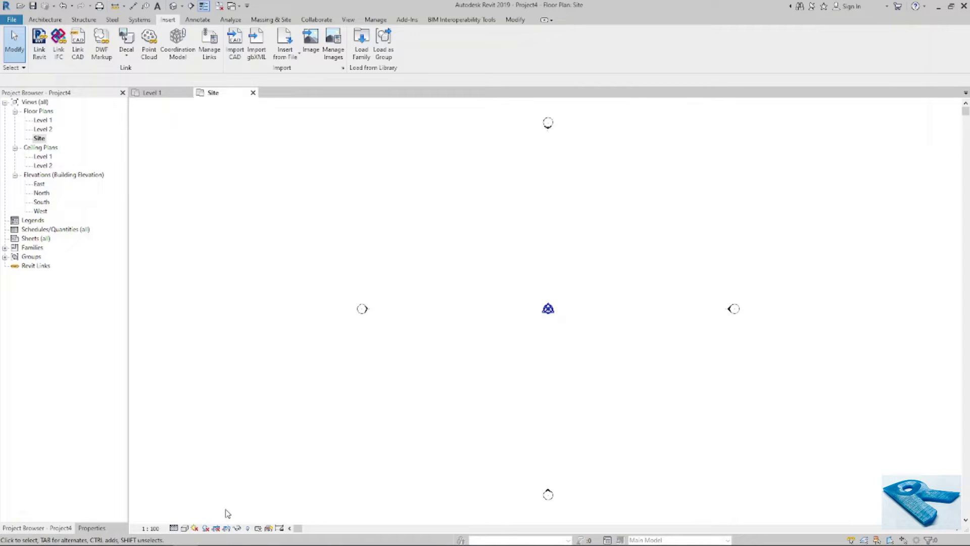
click(188, 529)
click(201, 466)
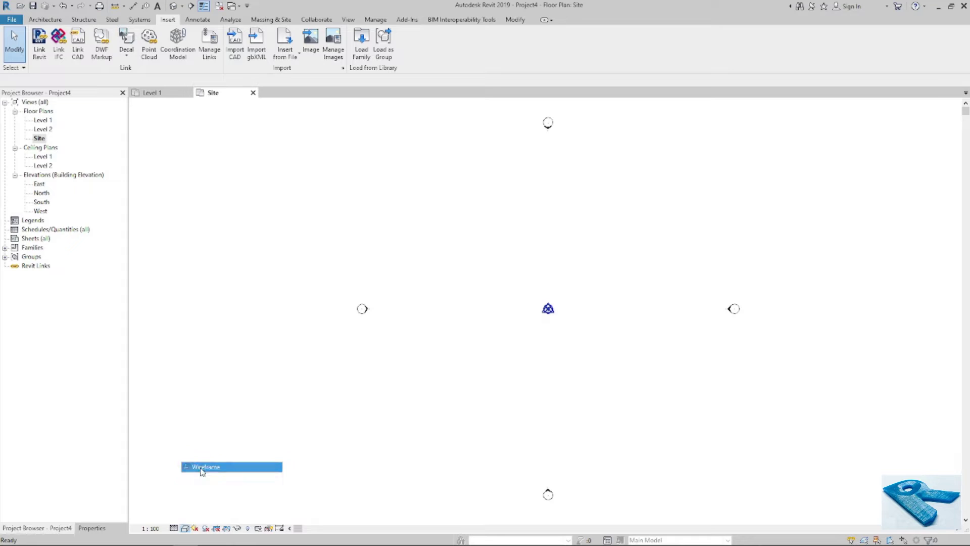
Select the distant point cloud, cancel the Move, and zoom in on the scan.
middle_drag(627, 336, 623, 333)
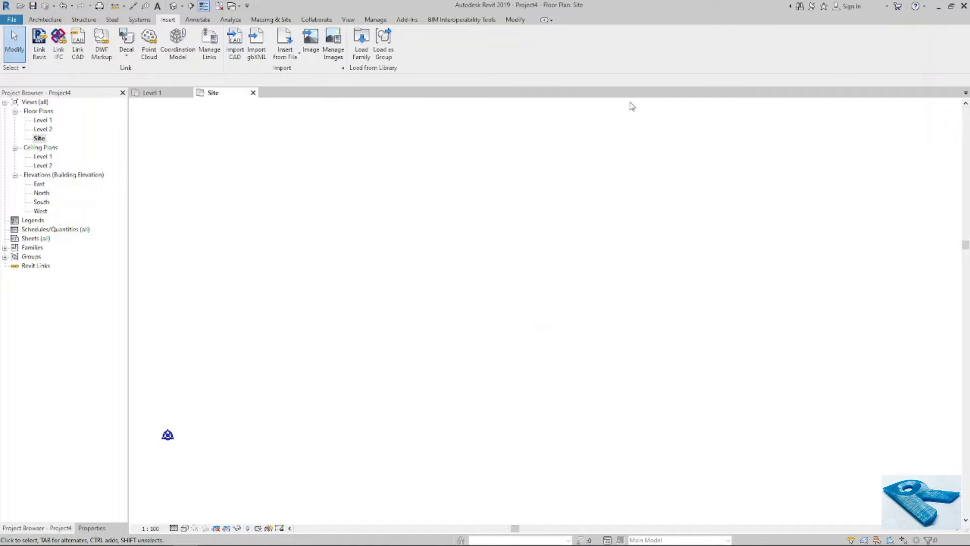
drag(630, 103, 958, 326)
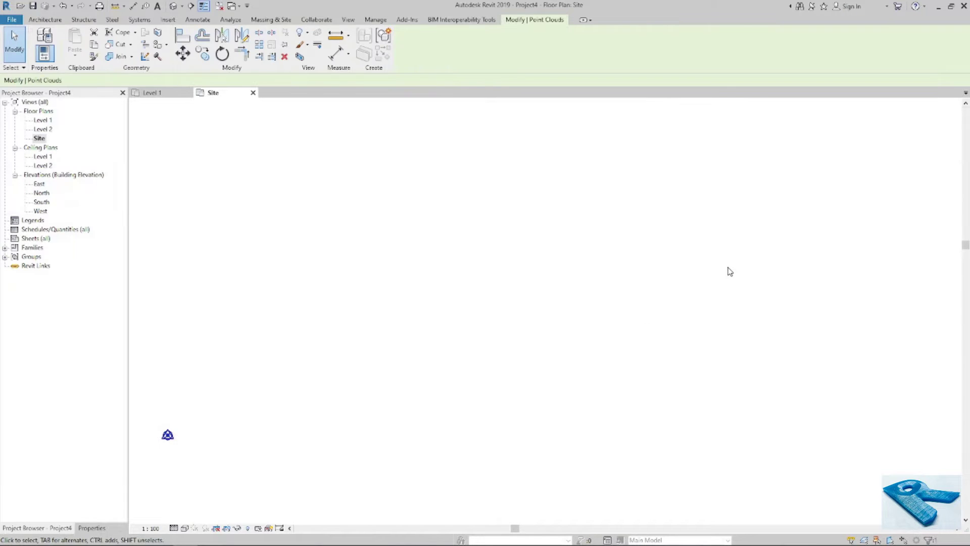
click(186, 57)
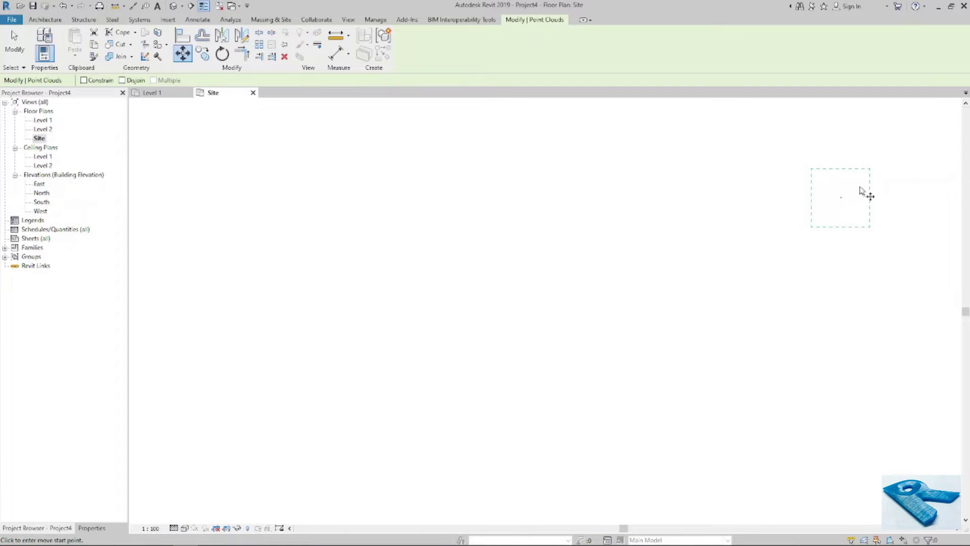
scroll(847, 210, up, 4)
scroll(730, 251, up, 2)
key(Escape)
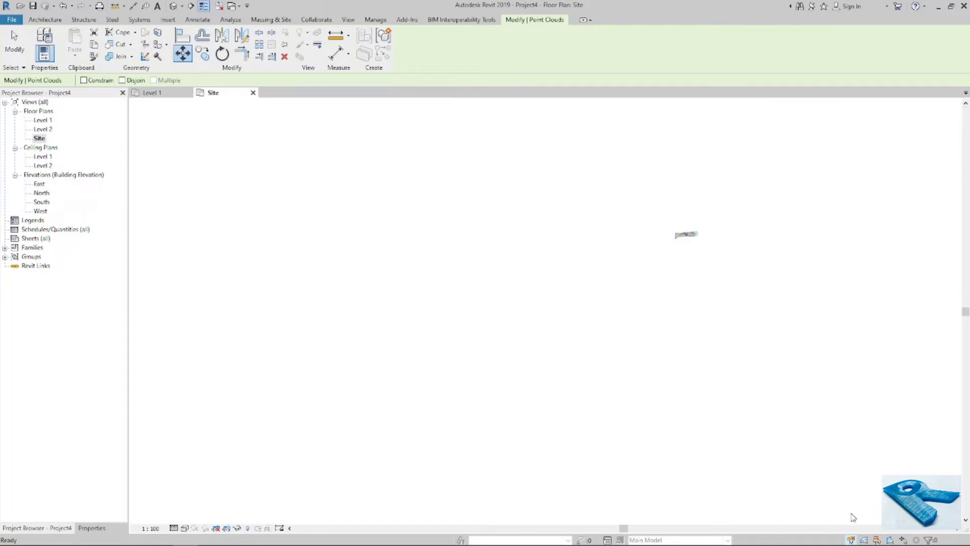
key(Escape)
scroll(708, 233, up, 3)
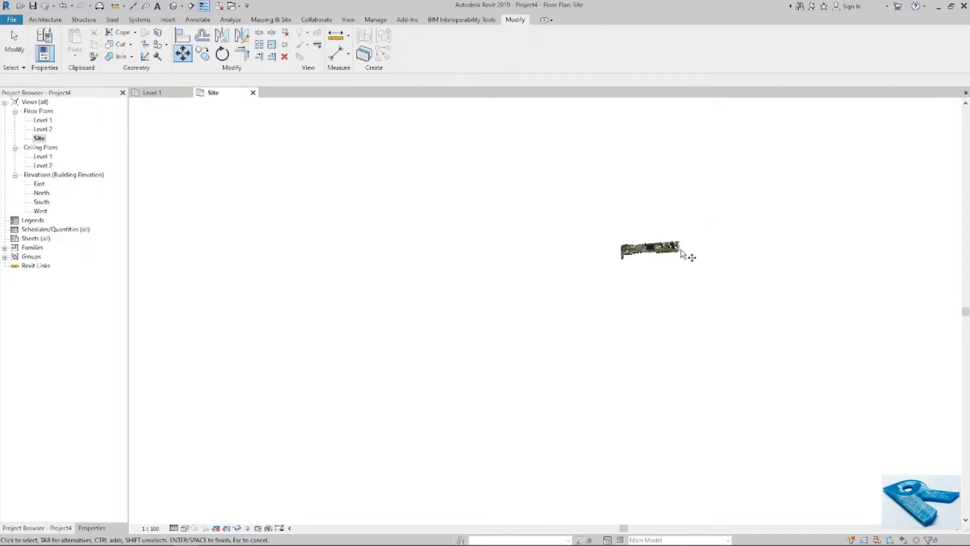
scroll(662, 254, up, 2)
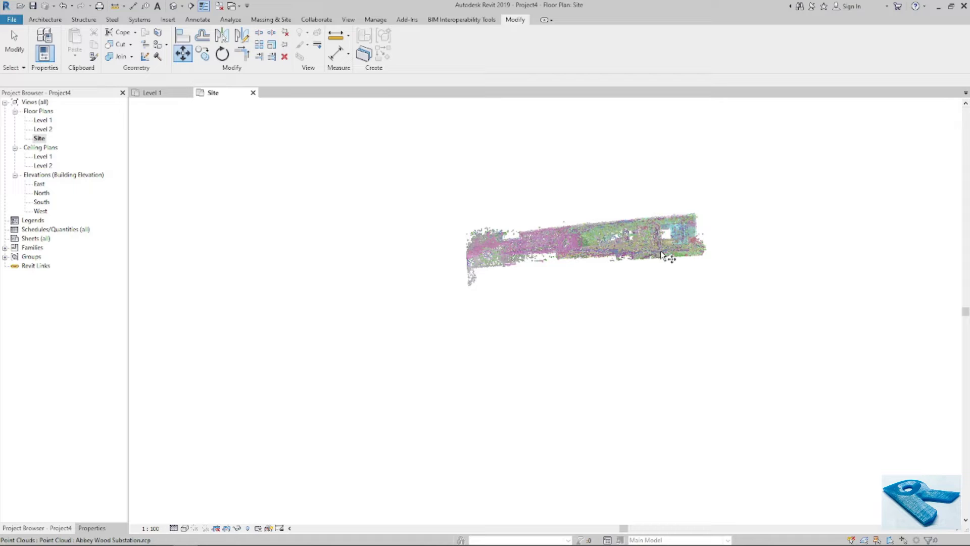
scroll(662, 254, up, 2)
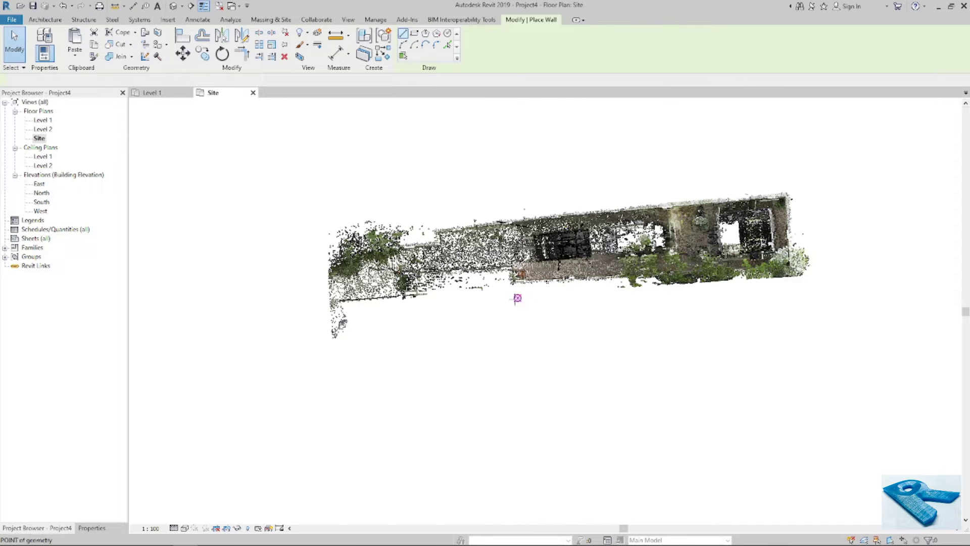
Draw three chained zig-zag walls, the last one 1120 long.
scroll(508, 301, up, 3)
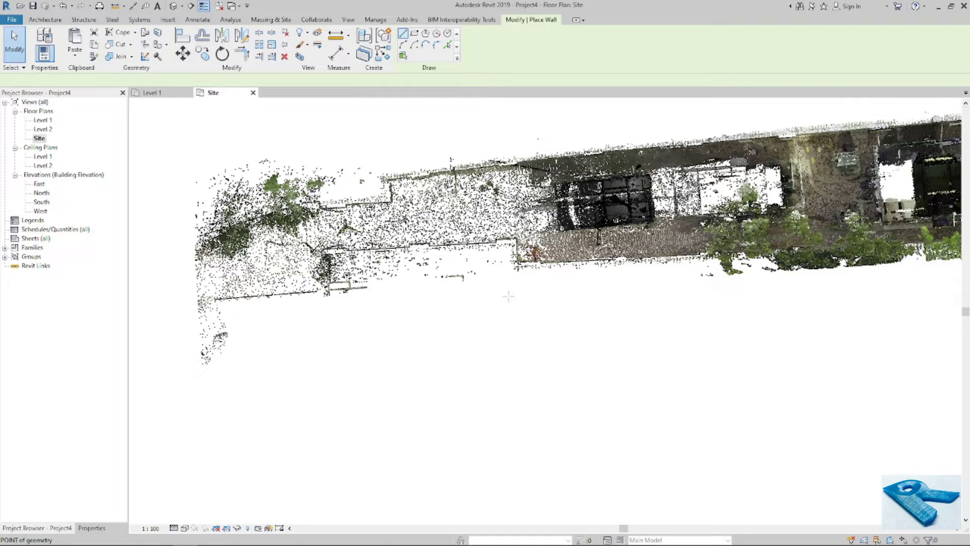
scroll(508, 296, up, 2)
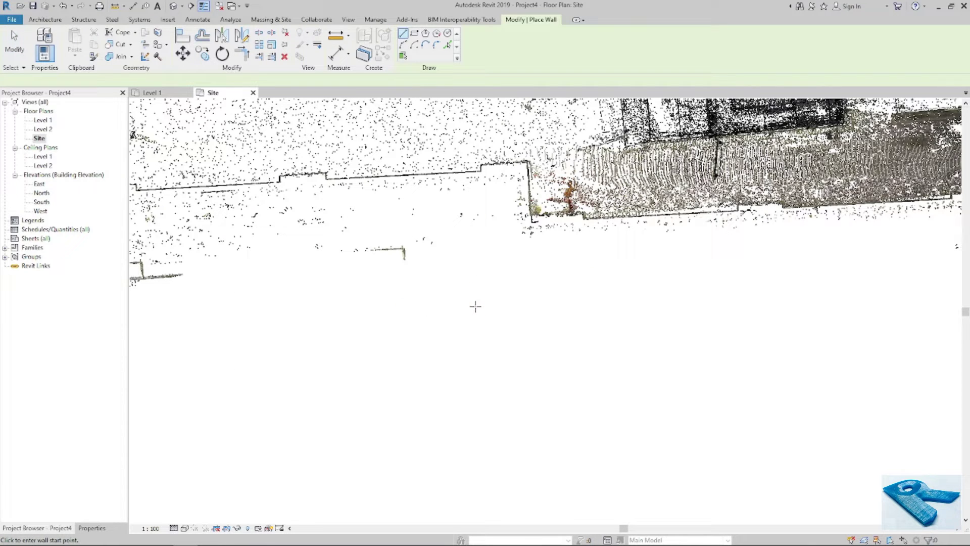
click(505, 301)
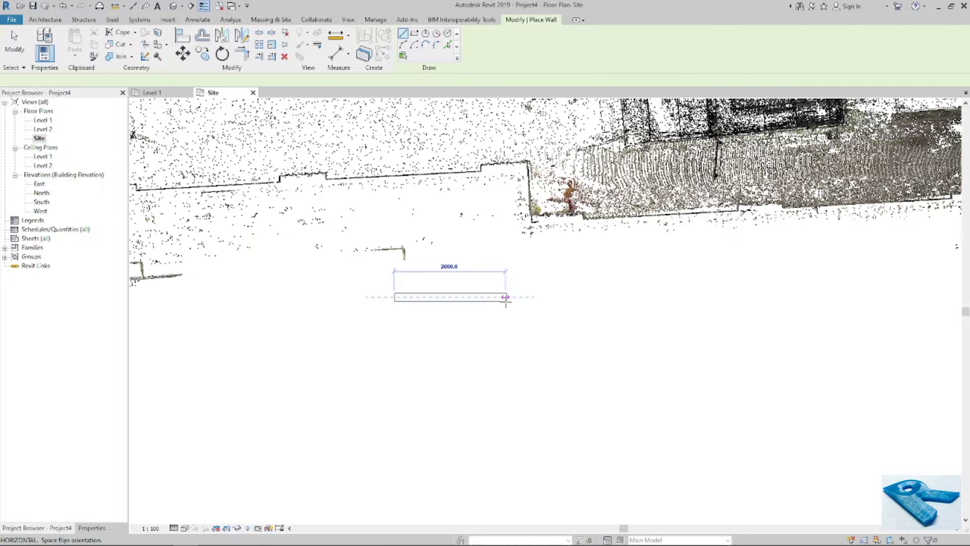
scroll(411, 297, up, 3)
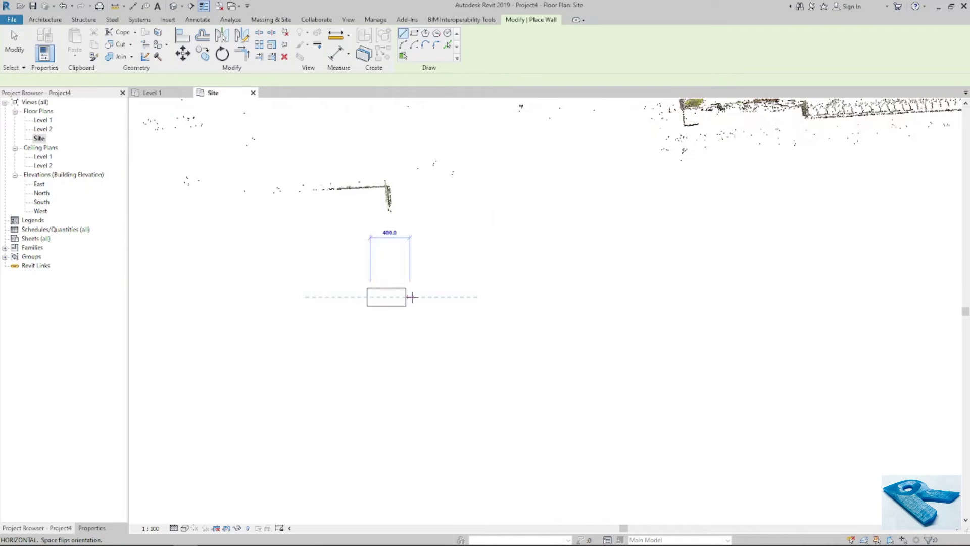
scroll(412, 297, up, 2)
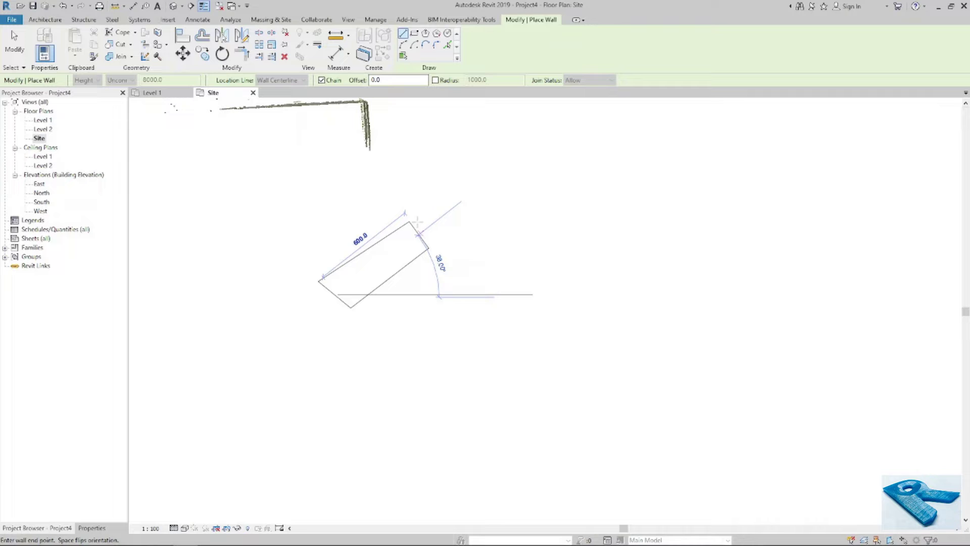
click(414, 221)
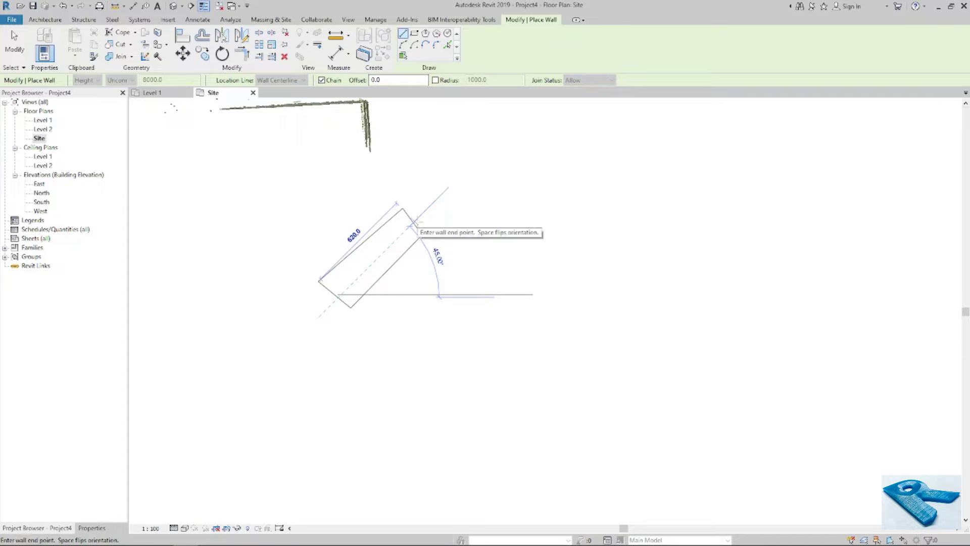
click(547, 321)
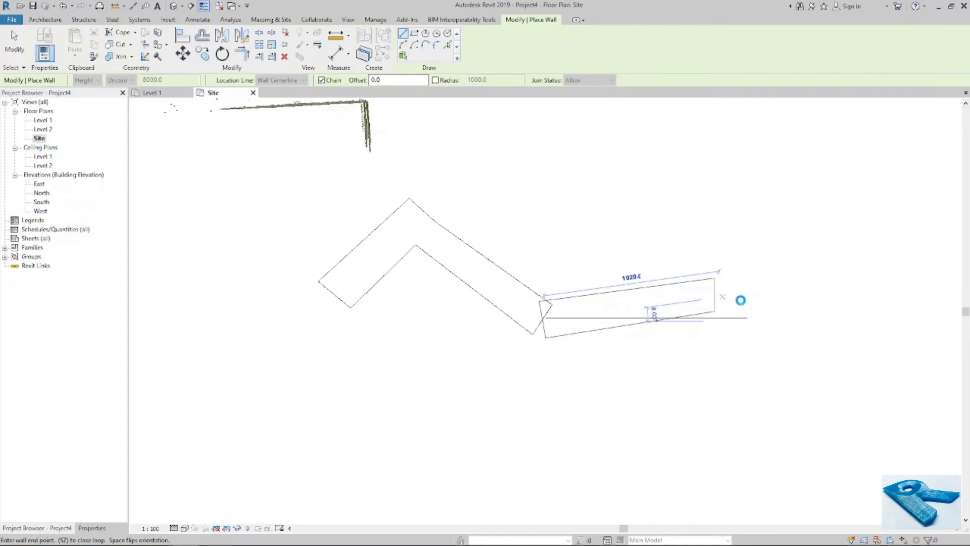
click(740, 300)
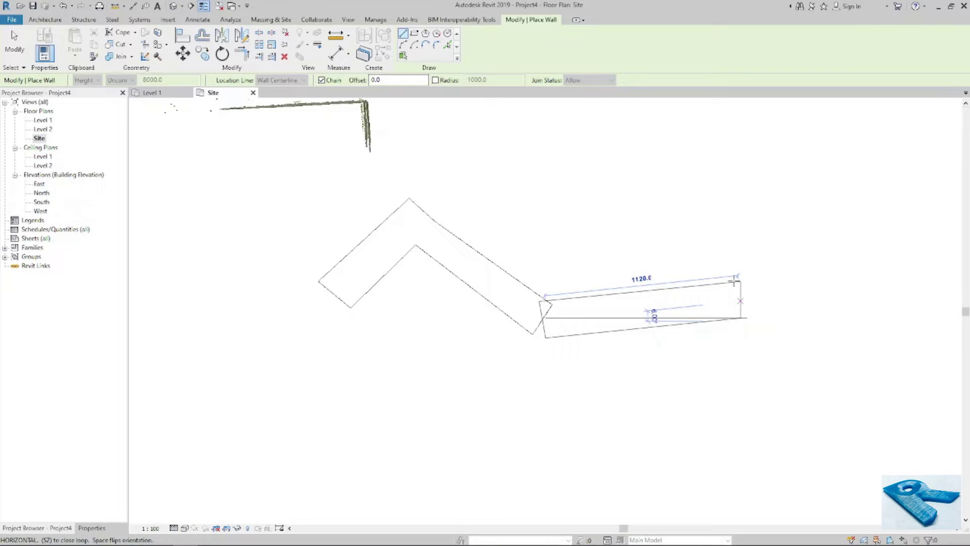
click(734, 281)
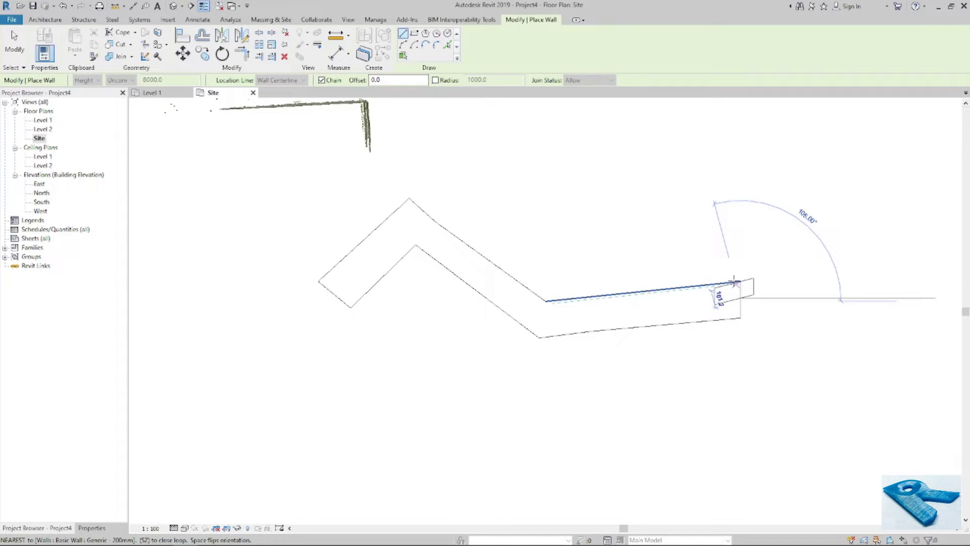
Exit the Wall tool, delete the stray short end wall, and highlight the wall chain.
key(Escape)
key(Escape)
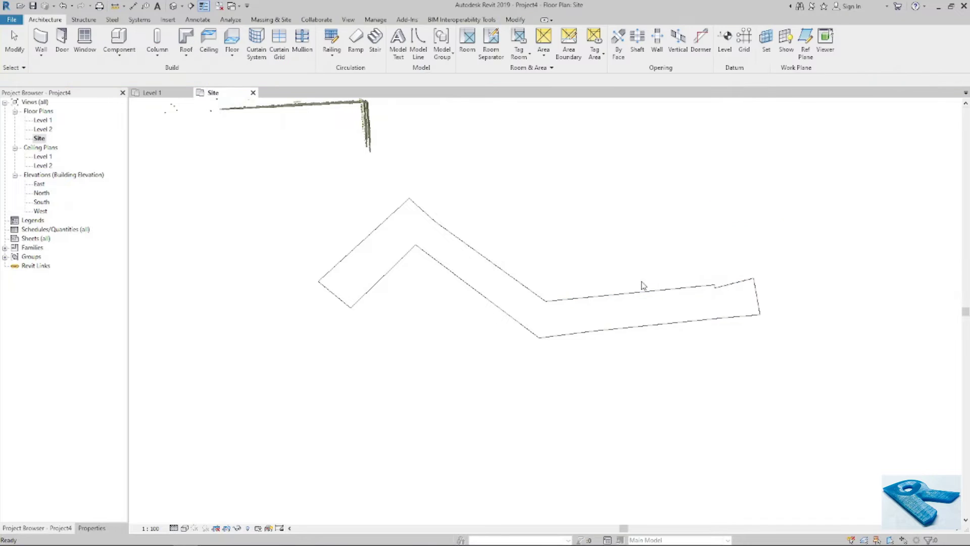
click(758, 283)
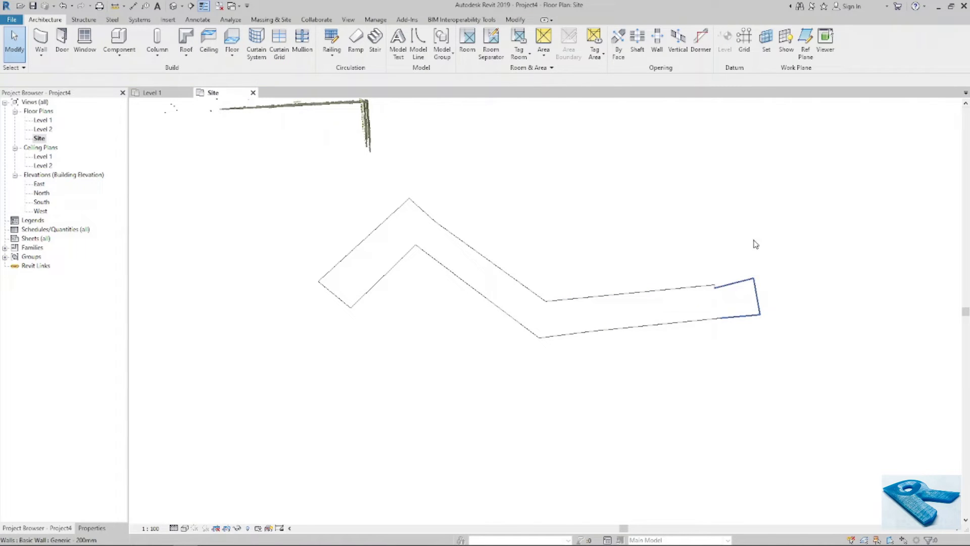
key(Delete)
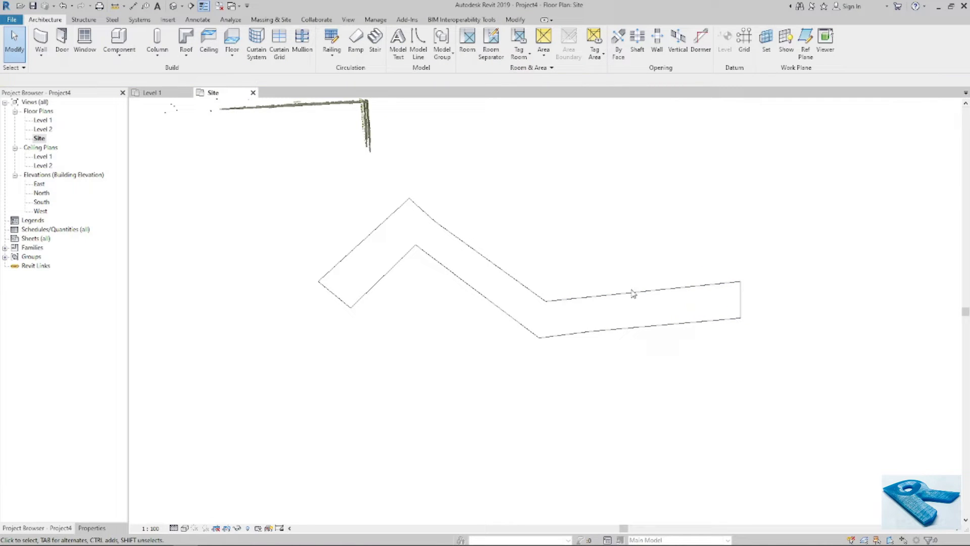
key(Tab)
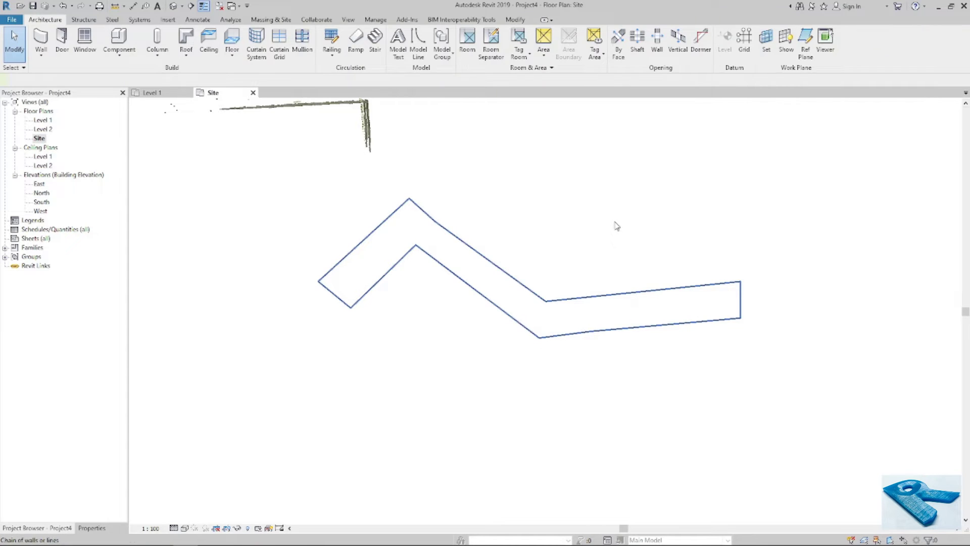
Select and deselect the wall chain, then inspect the right-hand wall's 1120.0 temporary dimension.
click(617, 226)
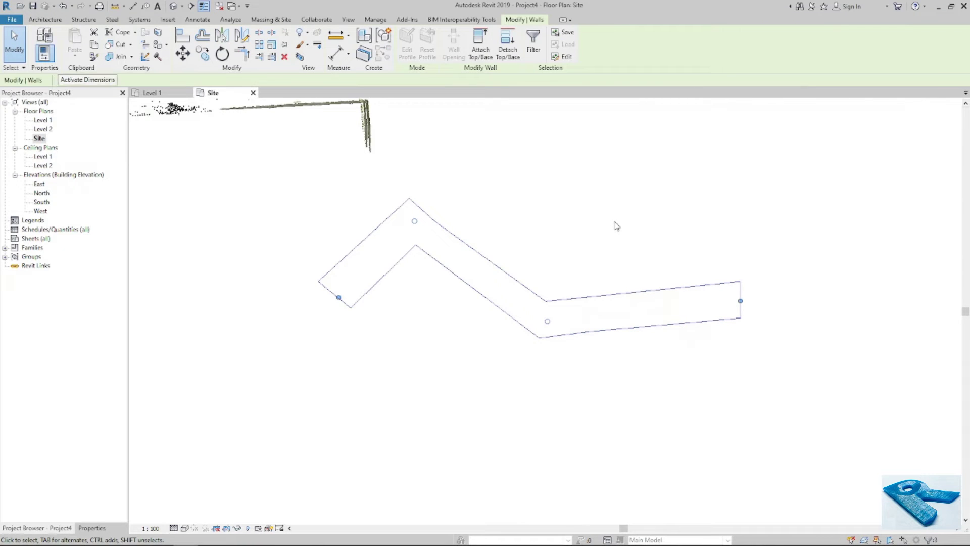
key(Escape)
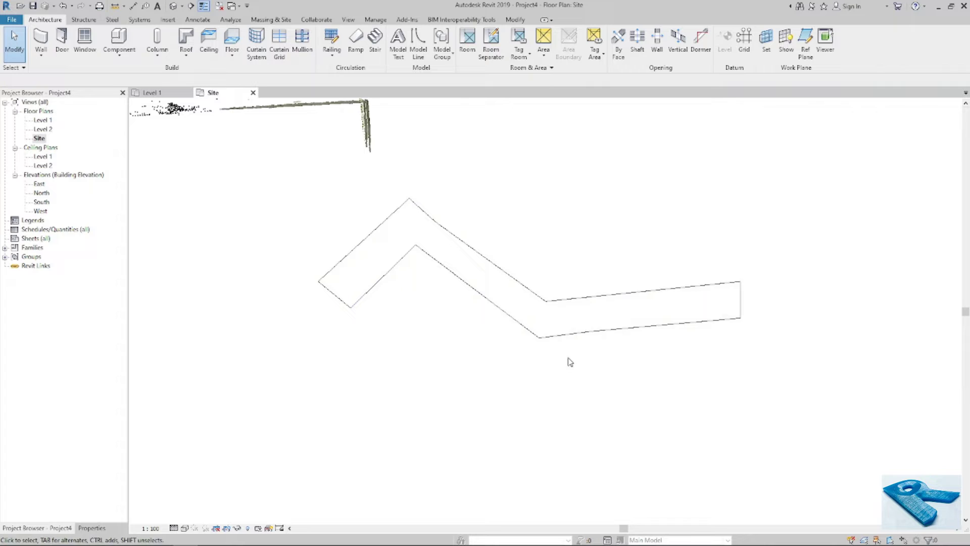
click(662, 325)
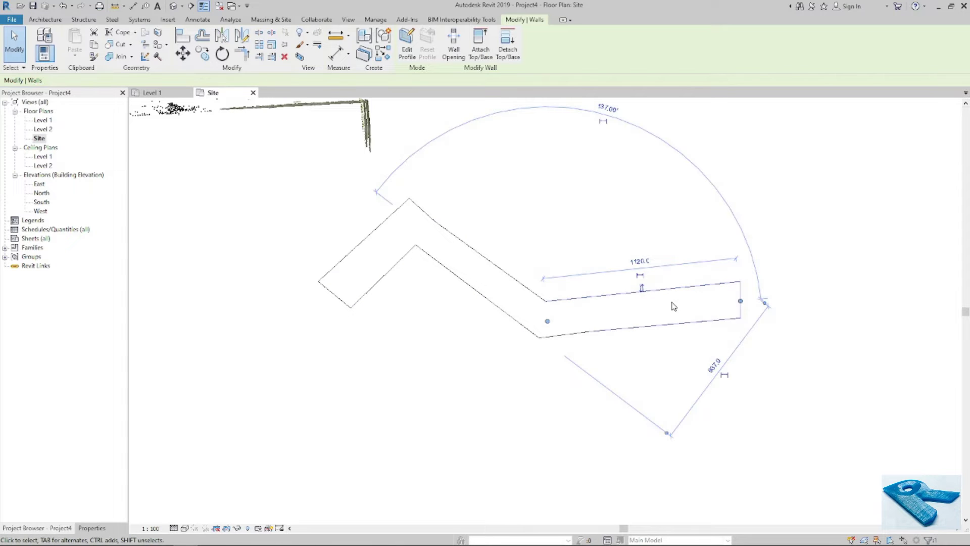
scroll(673, 306, up, 4)
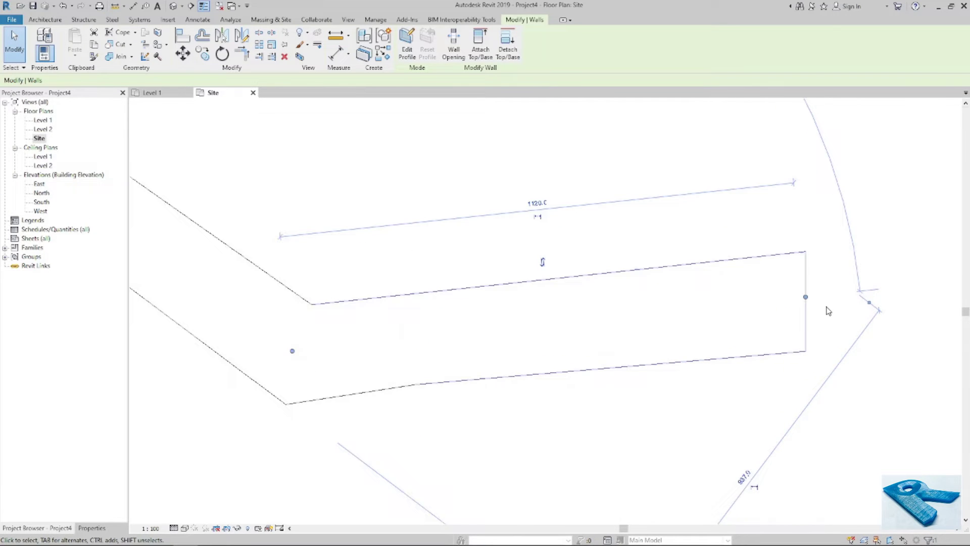
scroll(828, 311, down, 1)
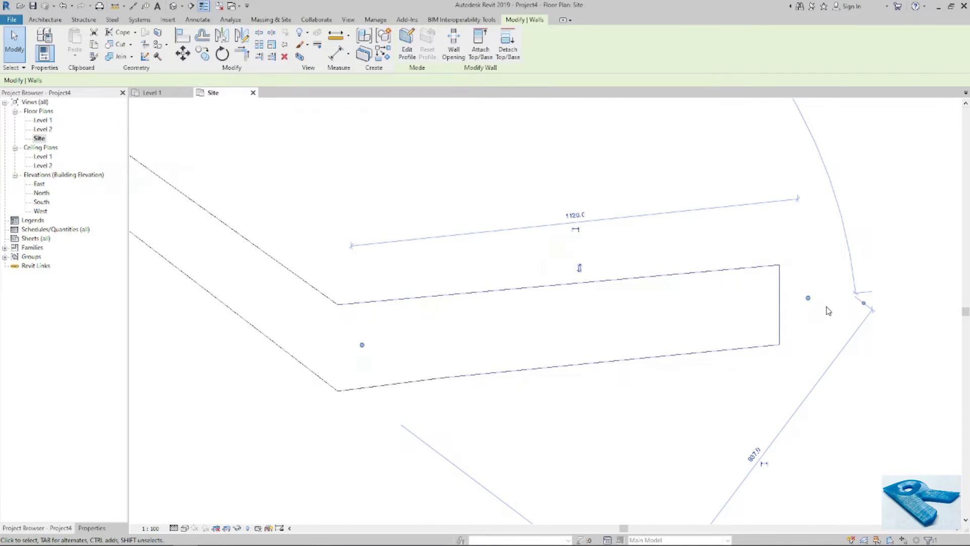
scroll(828, 311, down, 1)
scroll(829, 311, down, 1)
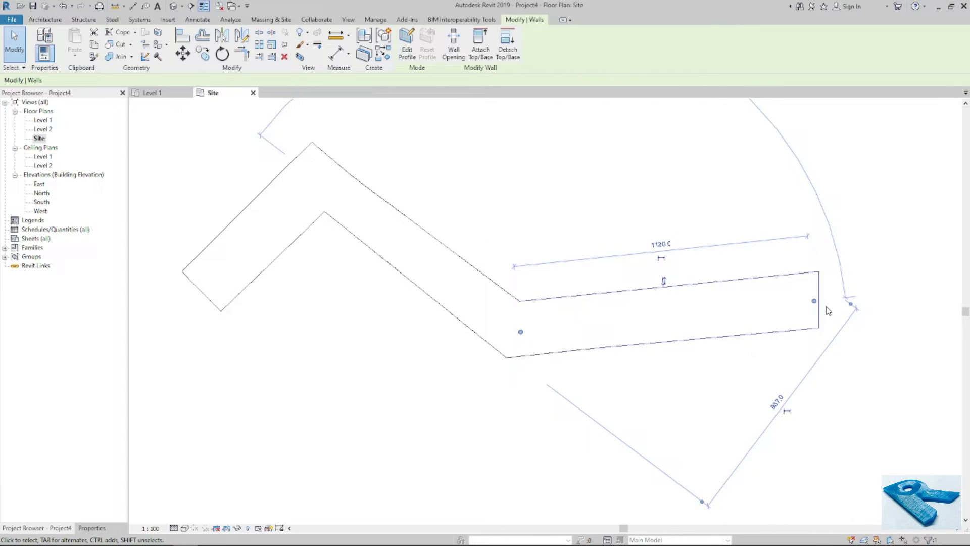
scroll(829, 311, up, 4)
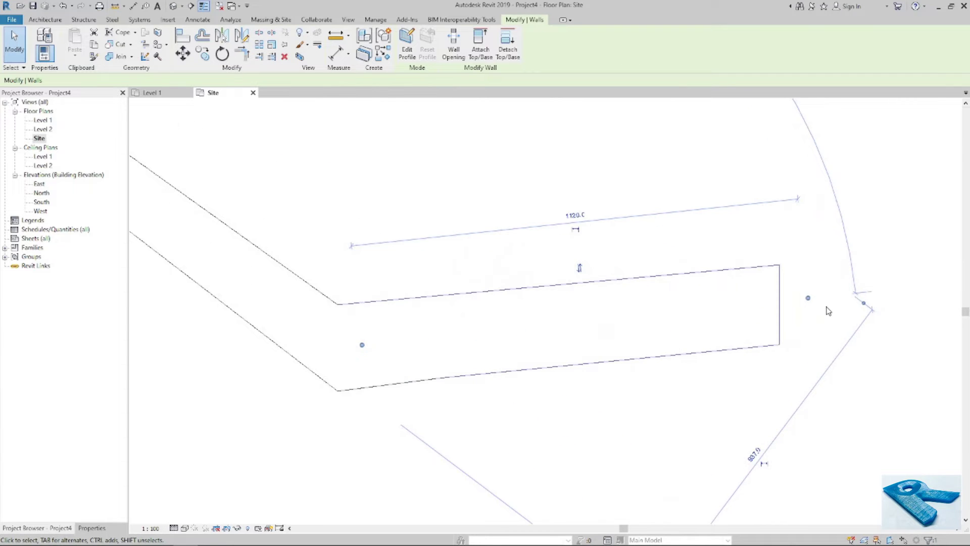
scroll(829, 311, down, 4)
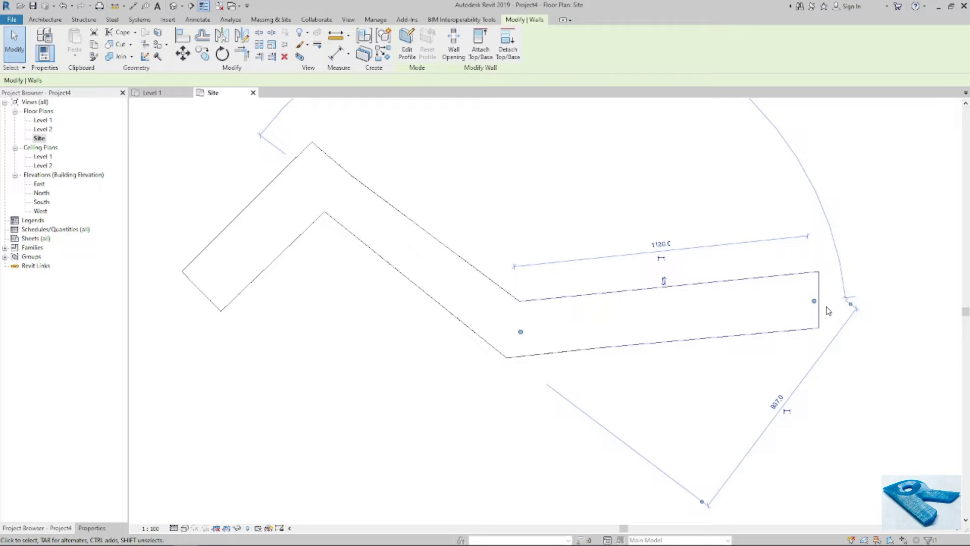
Close the Site and Level 1 views without saving, then switch to the ReCap scan.
click(466, 375)
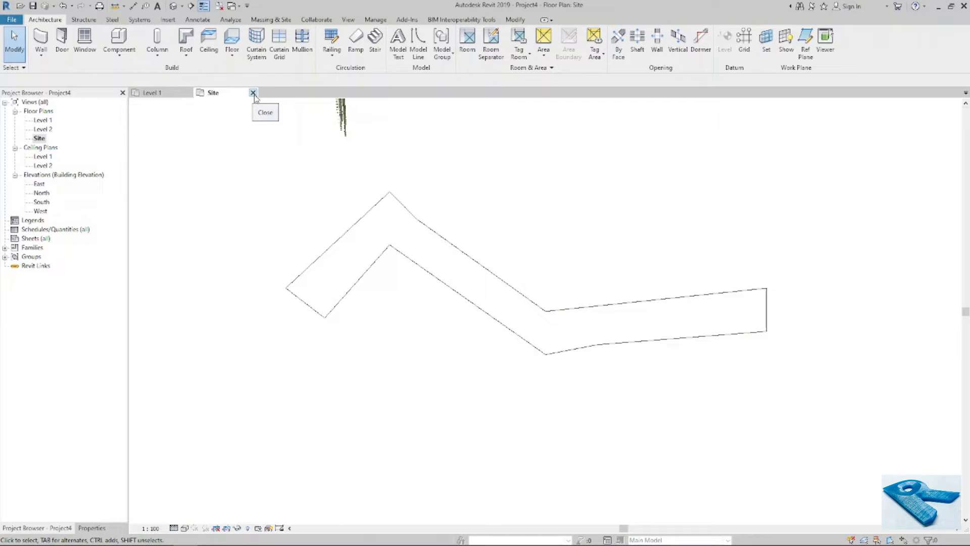
click(253, 93)
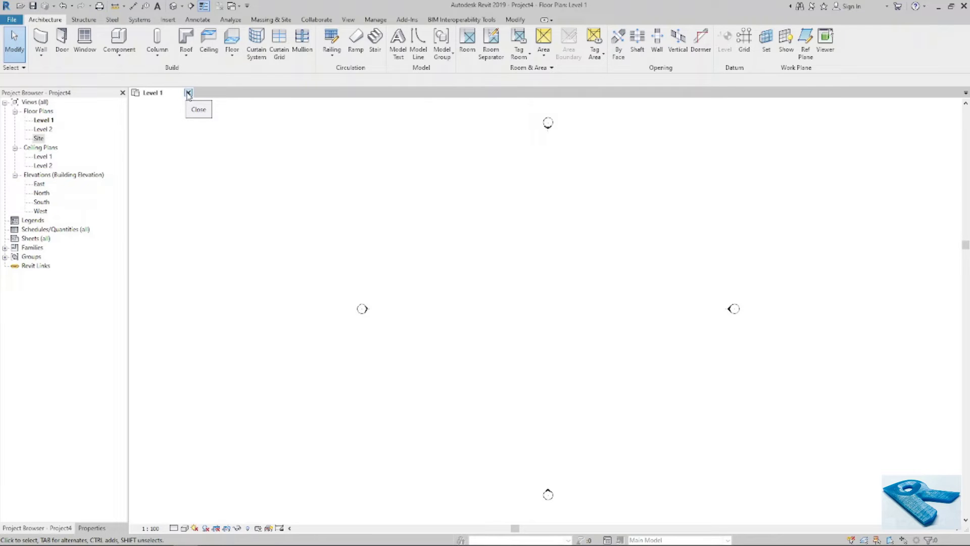
click(189, 93)
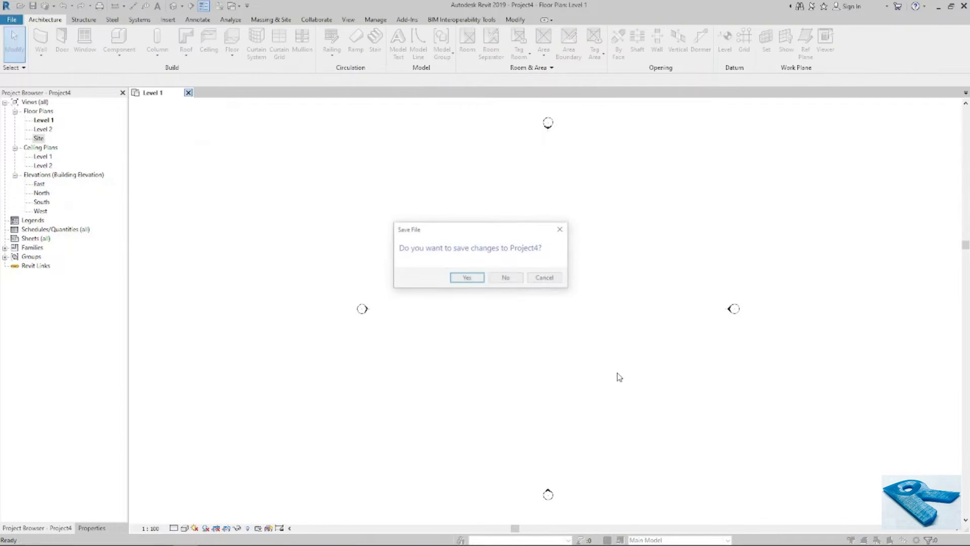
click(513, 280)
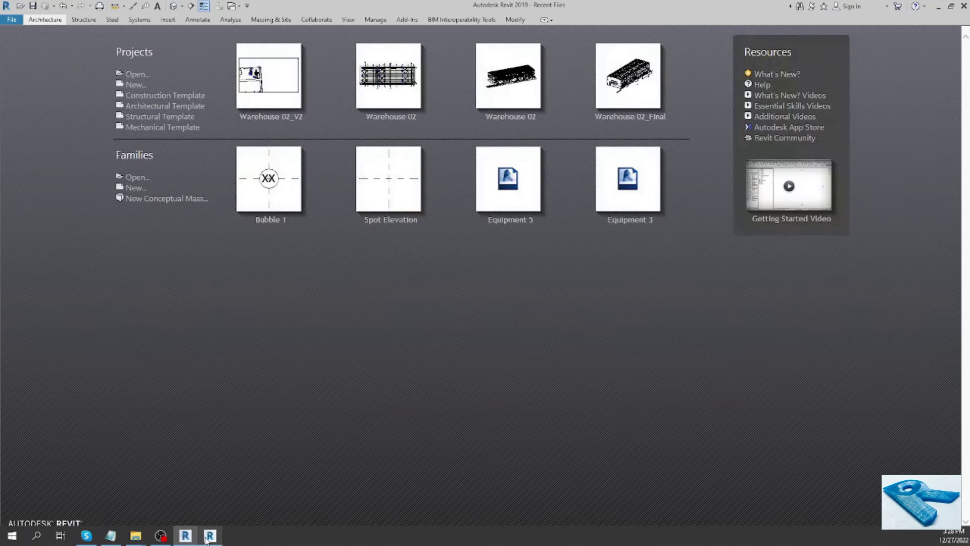
click(209, 537)
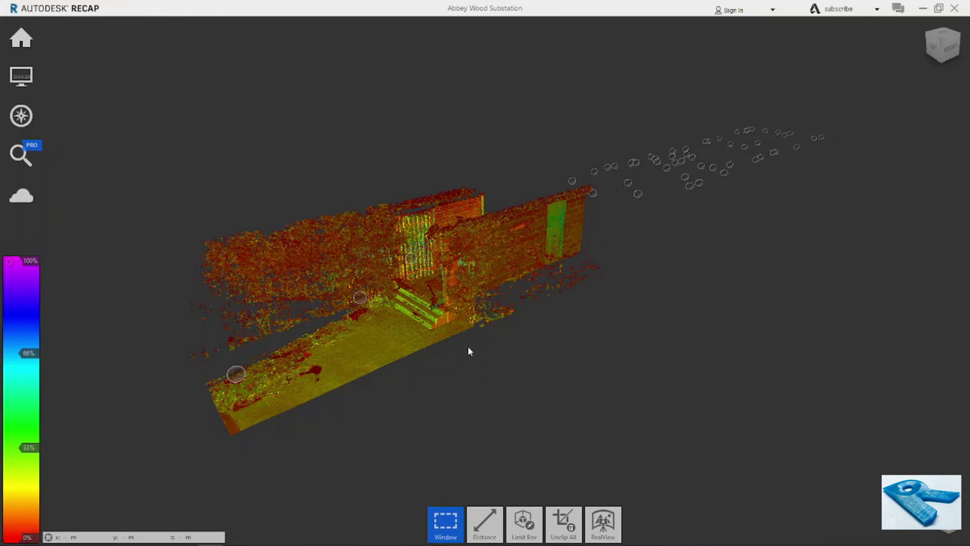
Zoom toward the scanned stairs to read the ground point's x, y, z coordinates.
scroll(475, 377, up, 3)
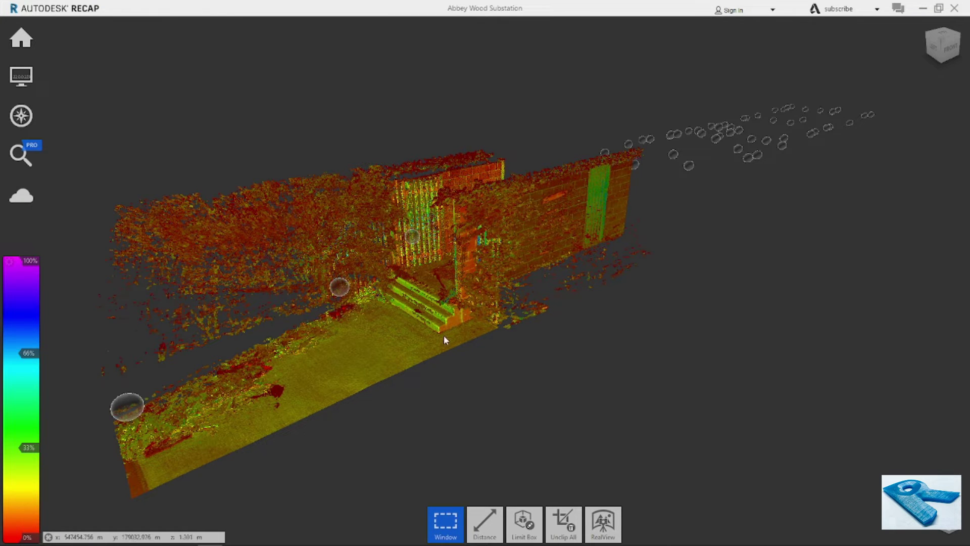
scroll(435, 311, up, 3)
scroll(434, 311, up, 3)
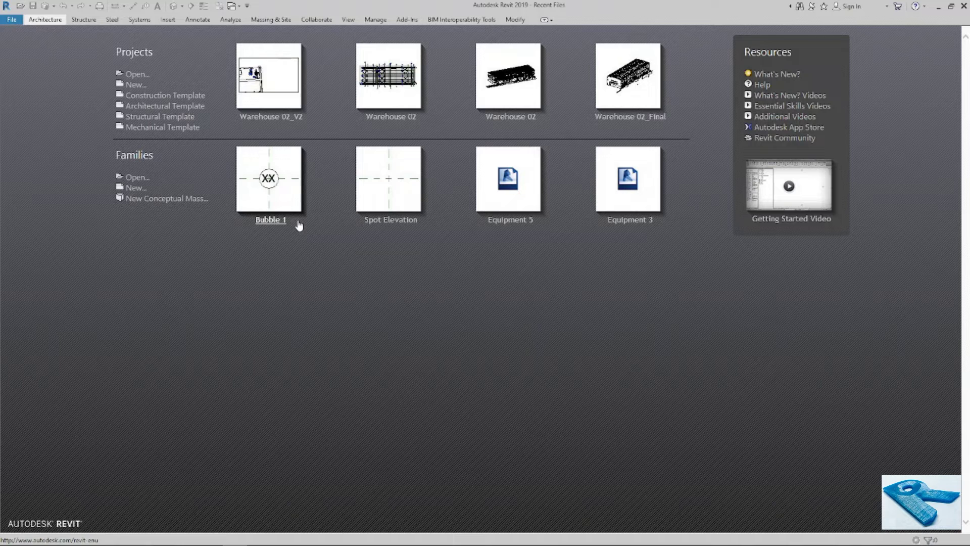
Bring up the saved point-coordinates screenshot and scroll through it.
click(299, 225)
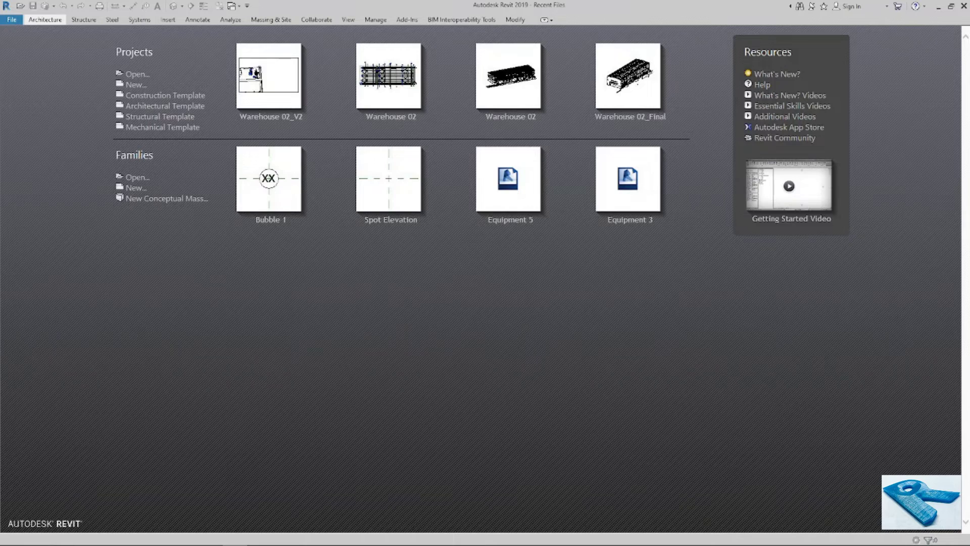
key(alt+Tab)
scroll(454, 341, down, 3)
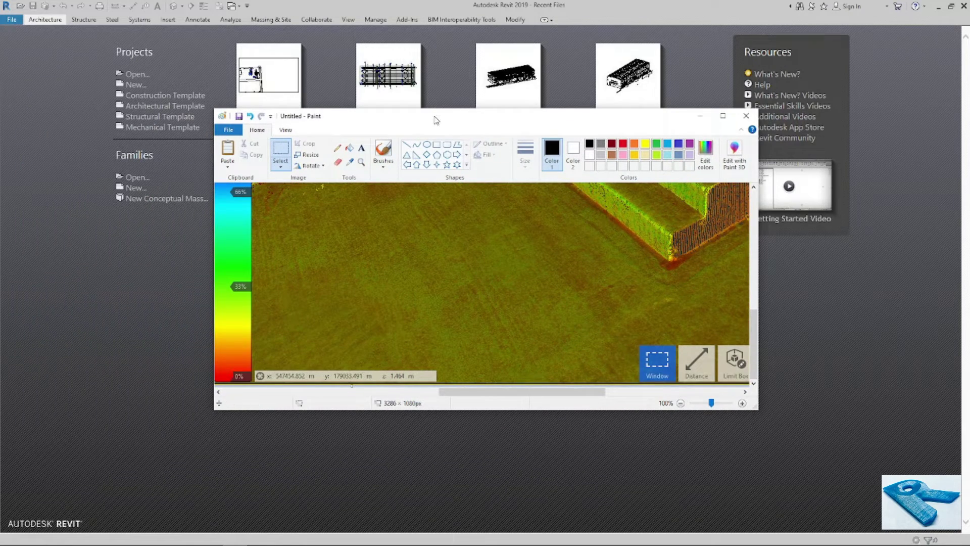
scroll(479, 298, up, 3)
scroll(478, 299, down, 3)
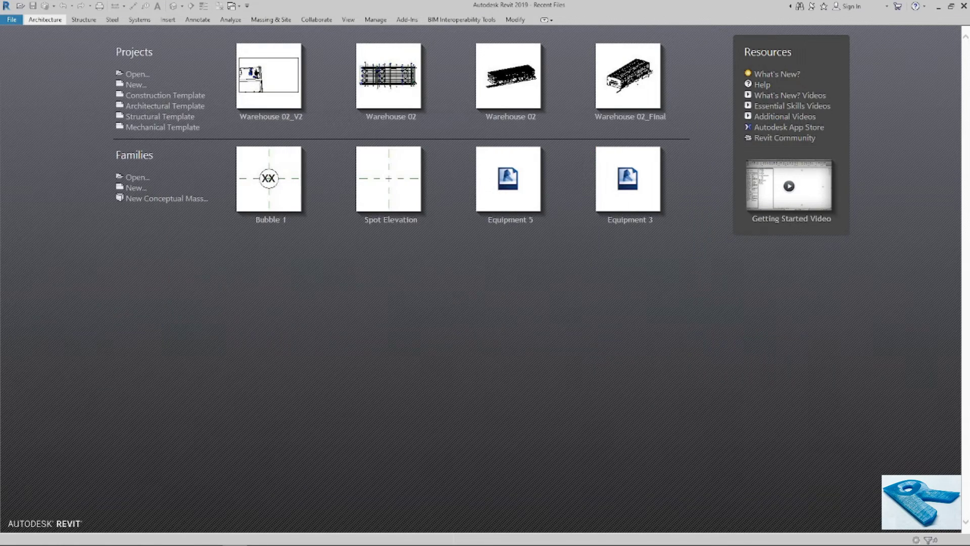
Create Project5 as a new project based on the DefaultMetric.rte template.
click(132, 85)
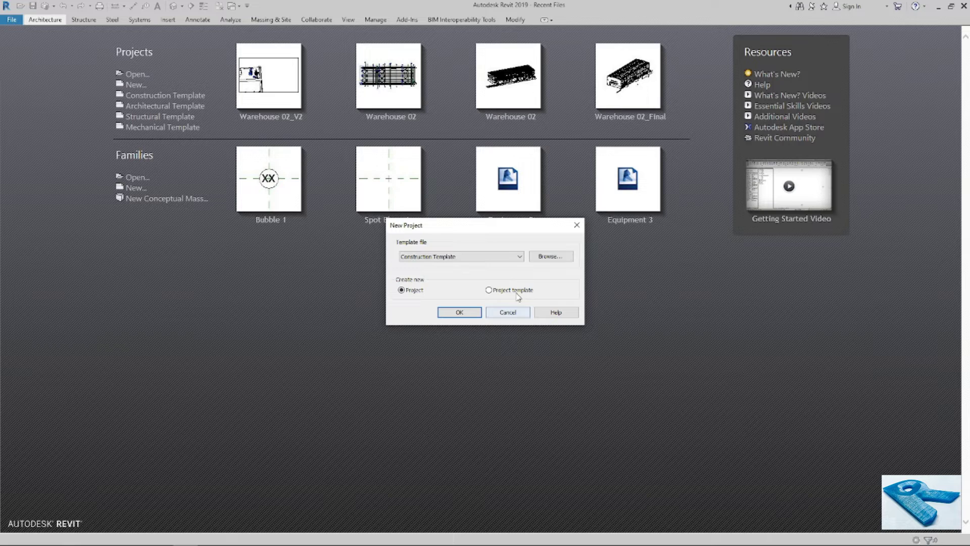
click(539, 258)
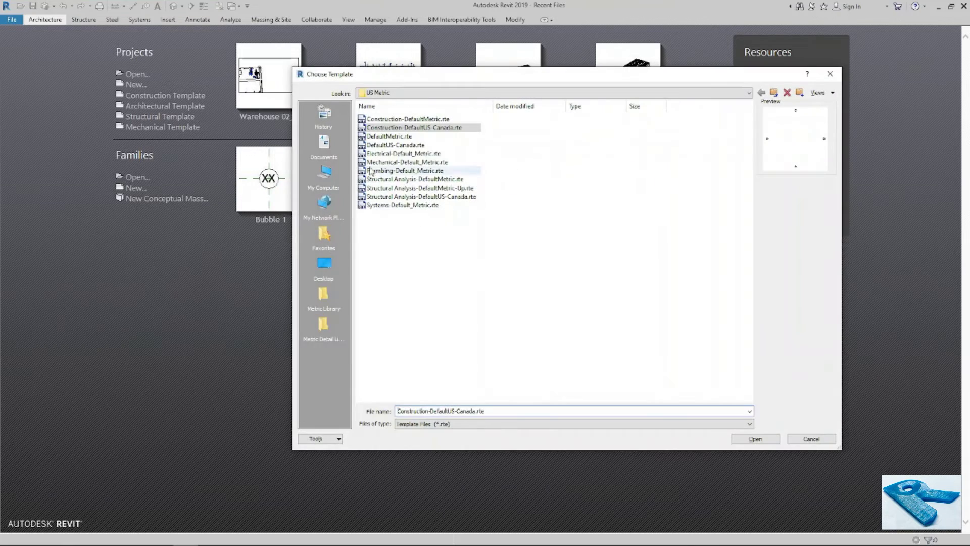
click(389, 137)
click(757, 440)
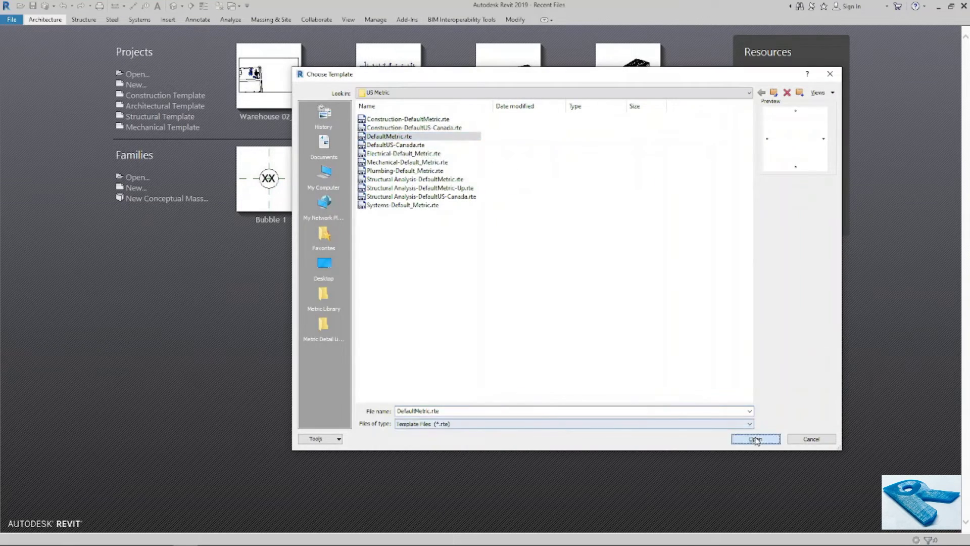
click(474, 310)
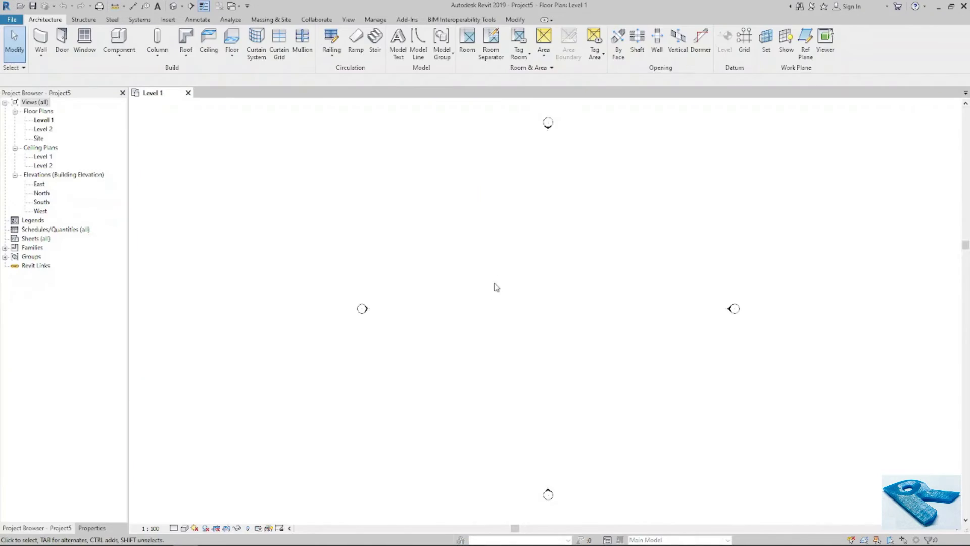
Open the Site floor plan and check in Project Units that lengths are in millimetres.
click(43, 140)
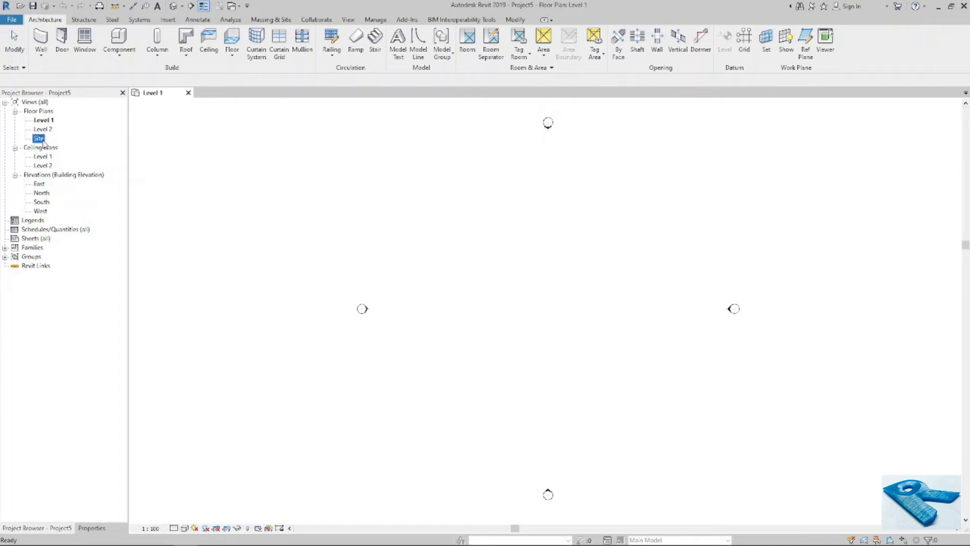
double_click(41, 140)
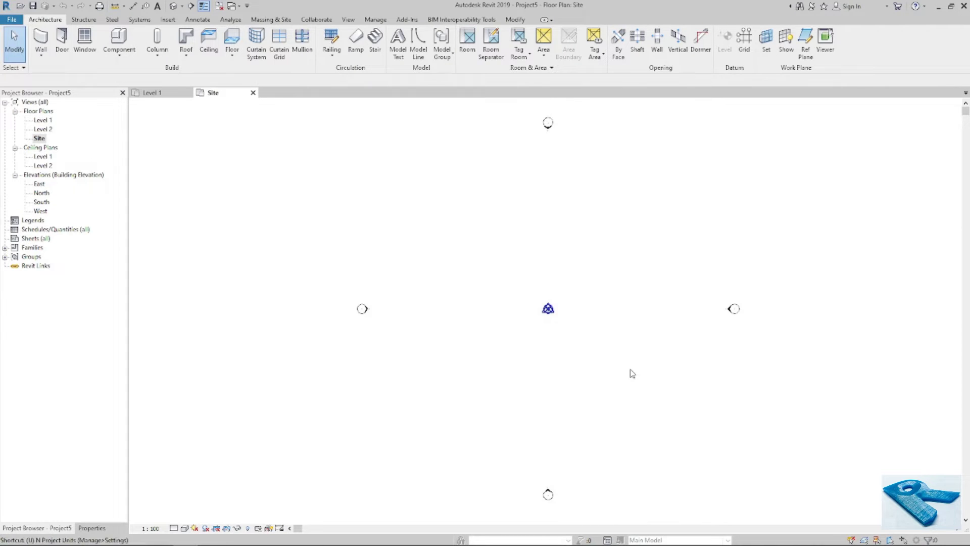
key(n)
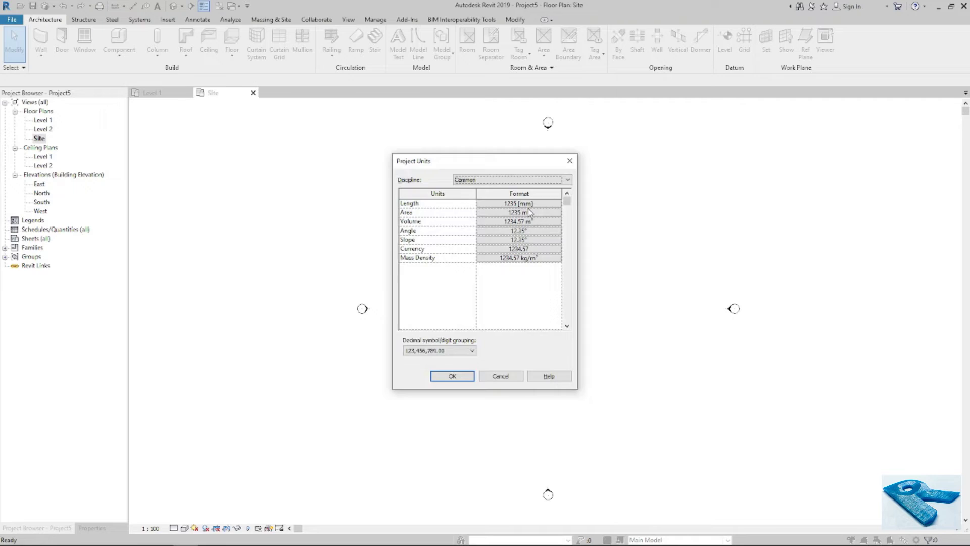
key(Escape)
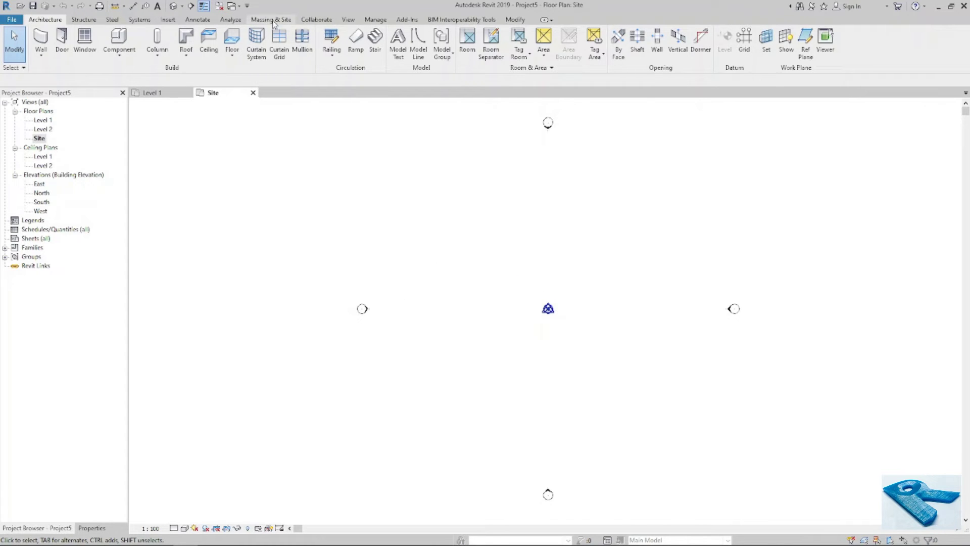
Run Specify Coordinates at Point from Manage > Coordinates on the project base point.
click(373, 20)
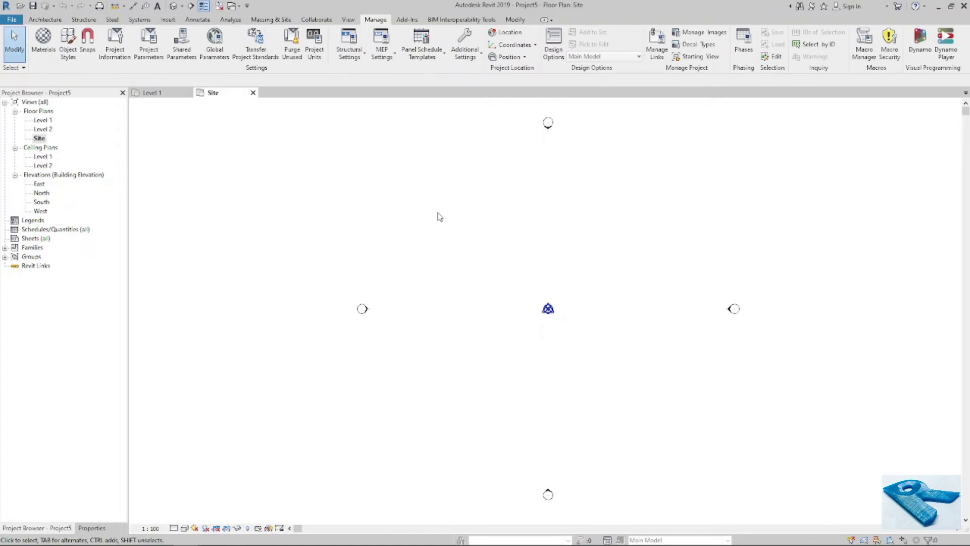
click(525, 51)
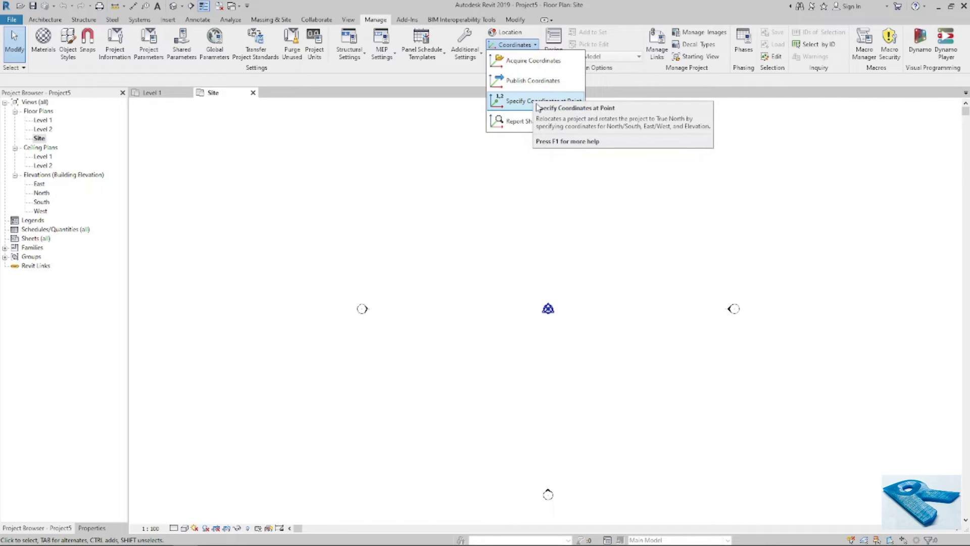
click(521, 122)
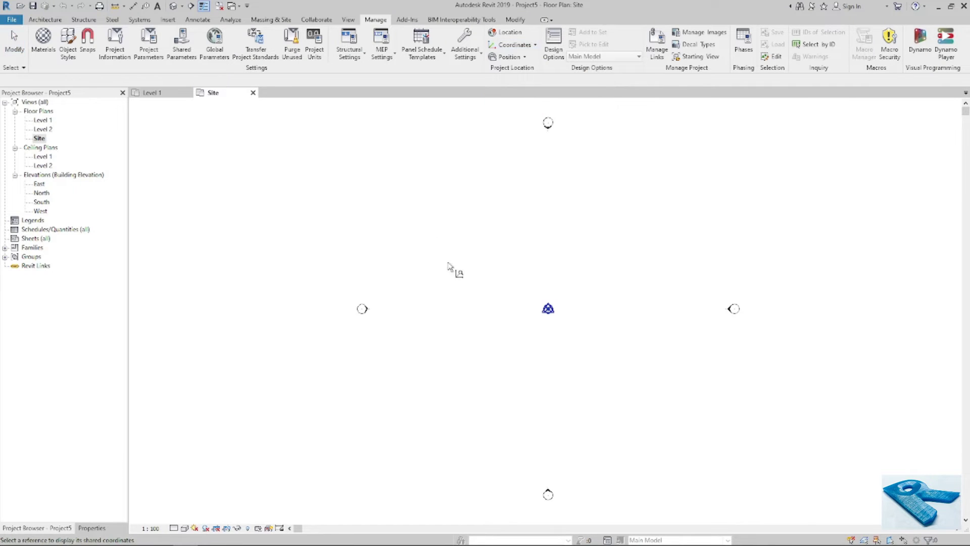
click(549, 310)
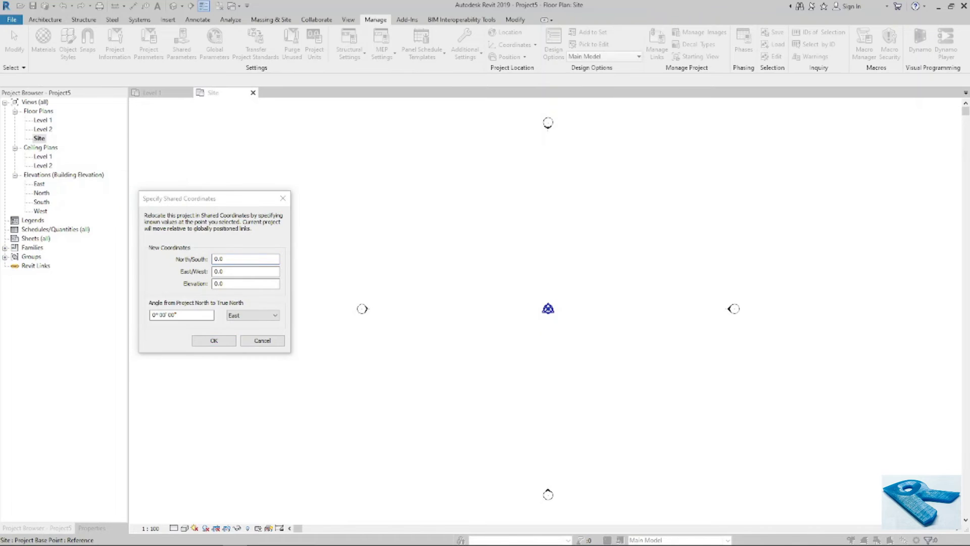
Enter Elevation 1464, East/West 547454852 and North/South 17 from the scan screenshot, and apply.
key(alt+Tab)
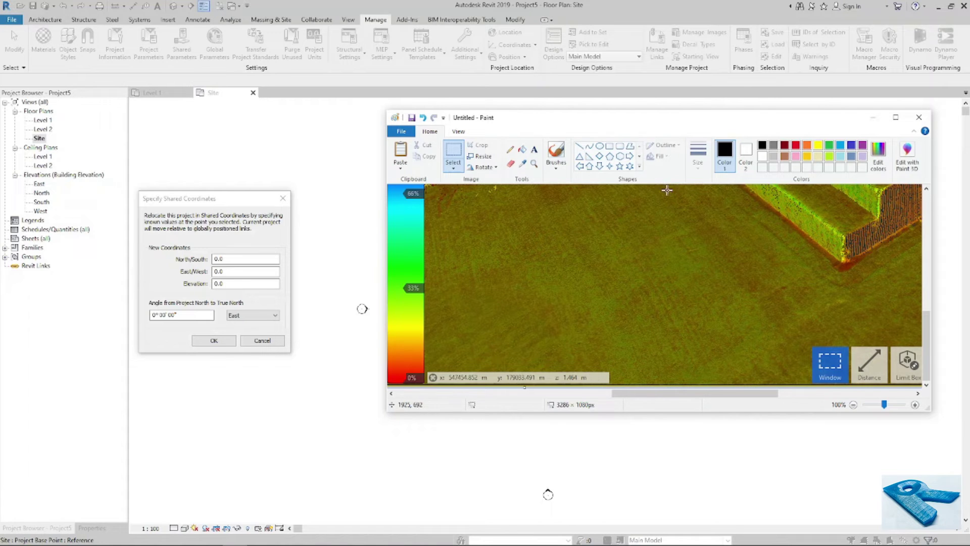
drag(656, 120, 0, 119)
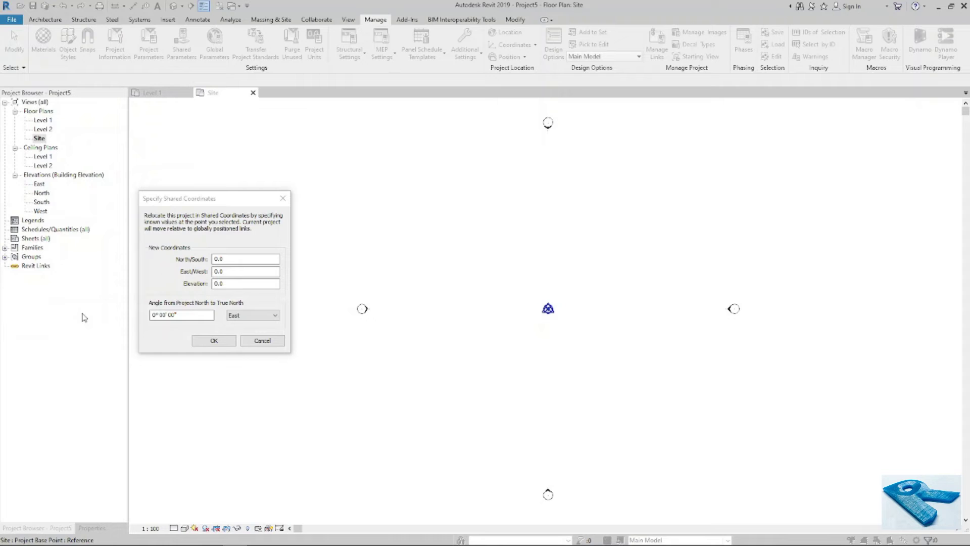
double_click(227, 283)
text(1464)
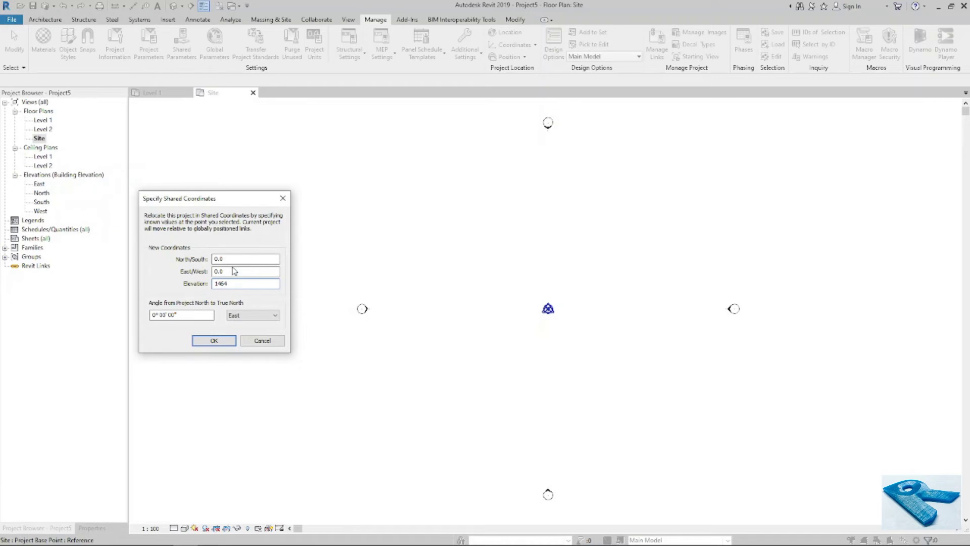
click(238, 272)
click(233, 272)
double_click(233, 271)
text(547454852)
key(shift+Tab)
text(17)
click(216, 341)
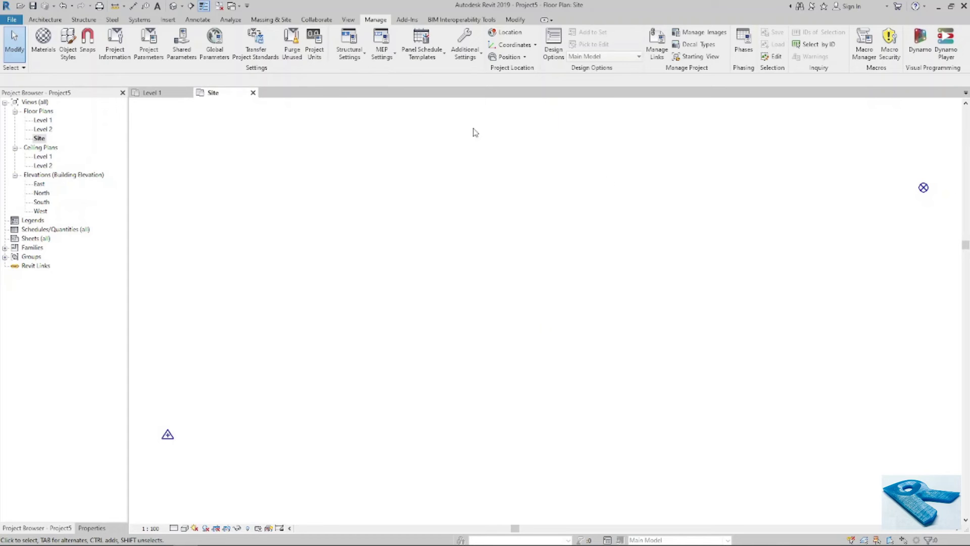
Link Abbey Wood Substation.rcp with Auto - By Shared Coordinates positioning, accepting the large-coordinates warning.
click(173, 21)
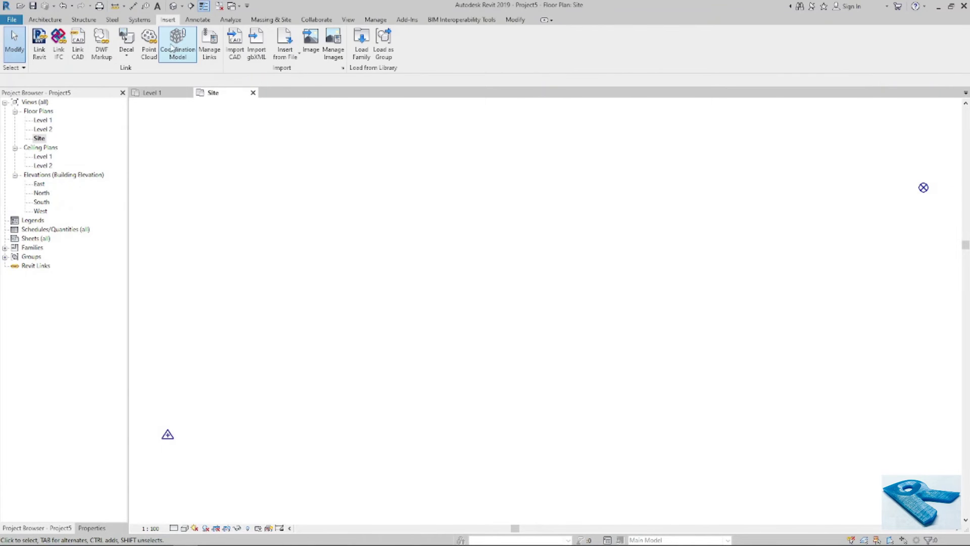
click(149, 44)
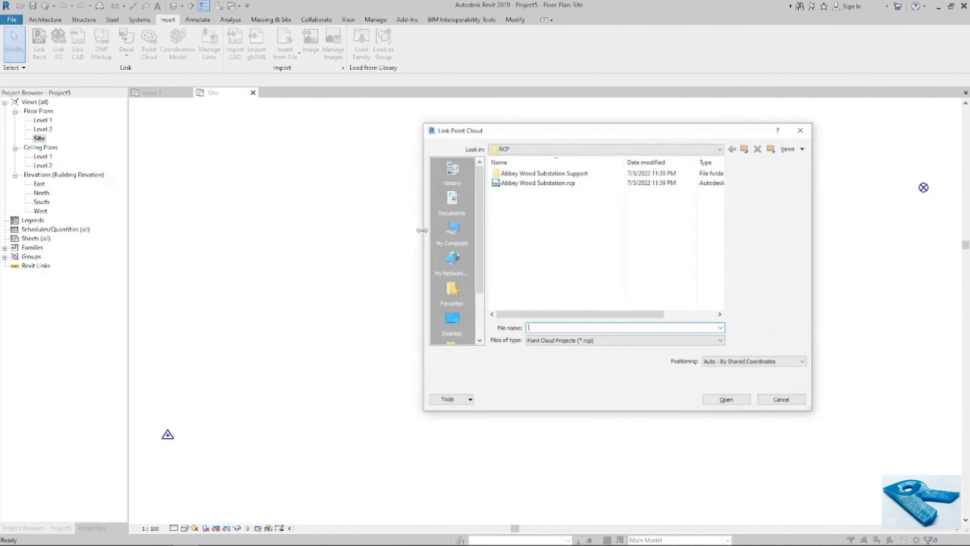
click(546, 185)
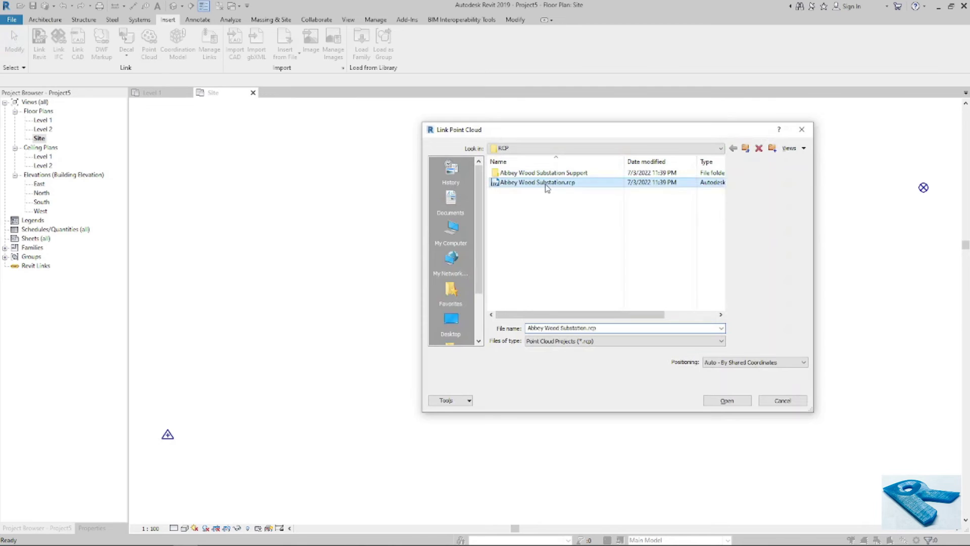
click(771, 365)
click(739, 384)
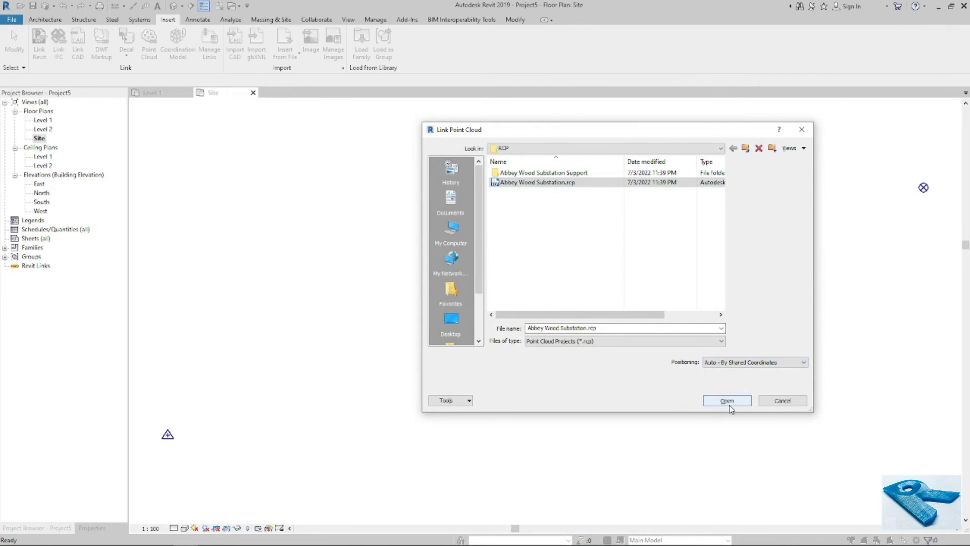
click(730, 406)
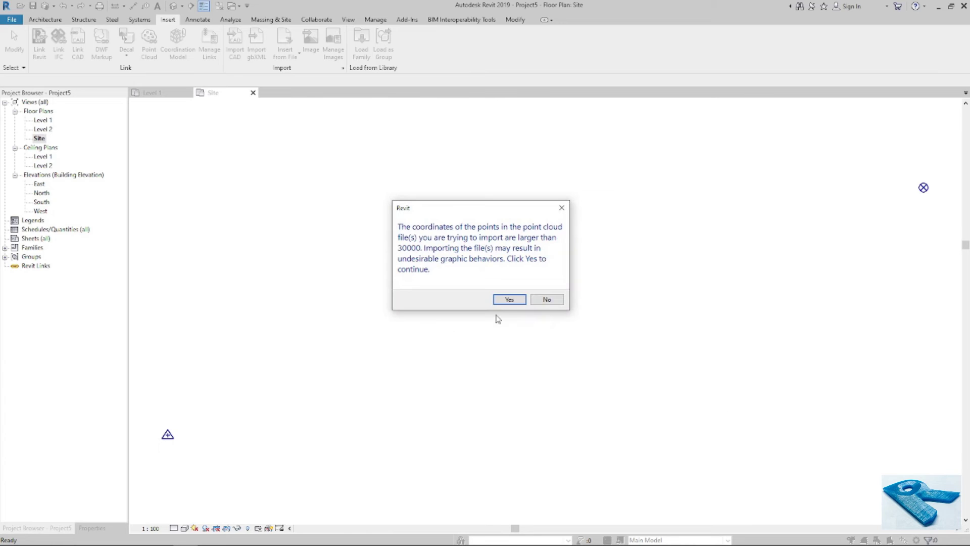
click(498, 301)
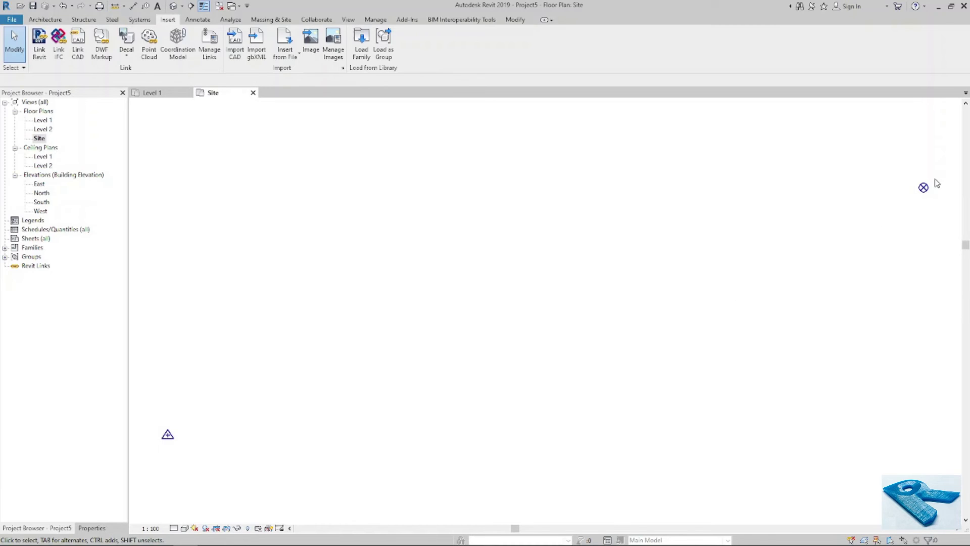
Zoom and pan the Site plan until the linked substation scan shows at the project base point.
scroll(937, 184, up, 2)
scroll(941, 198, up, 2)
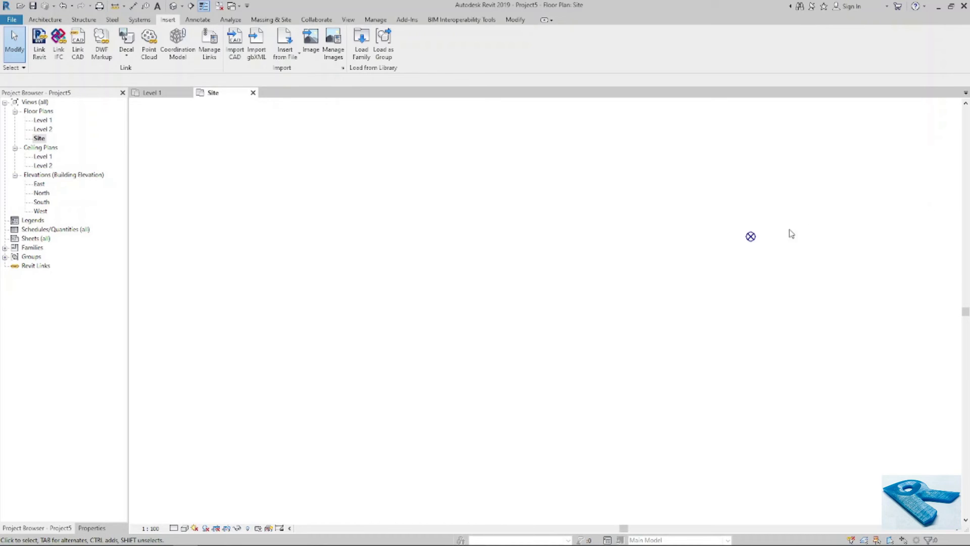
mouse_move(788, 232)
middle_down()
mouse_move(738, 251)
mouse_move(685, 232)
mouse_move(682, 252)
middle_up()
scroll(682, 252, up, 10)
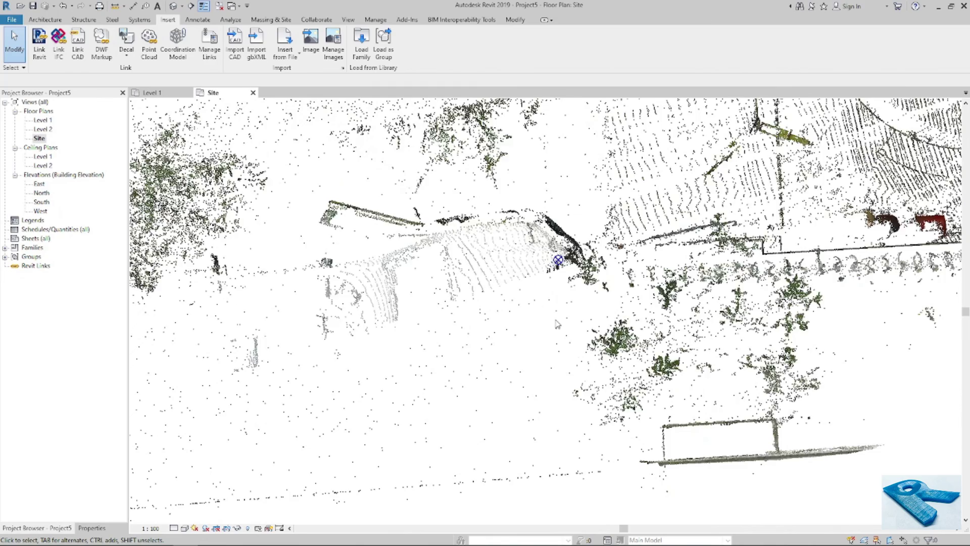
scroll(559, 321, down, 2)
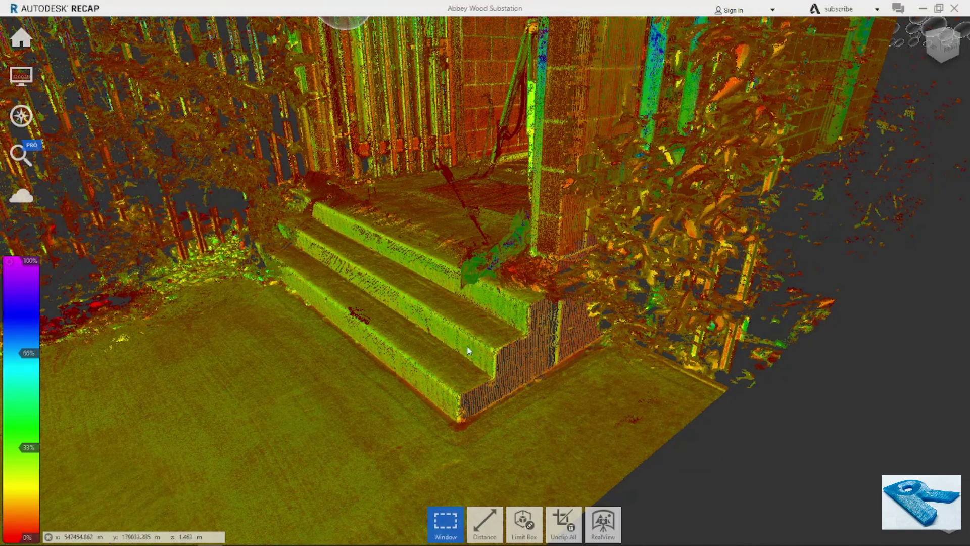
click(922, 9)
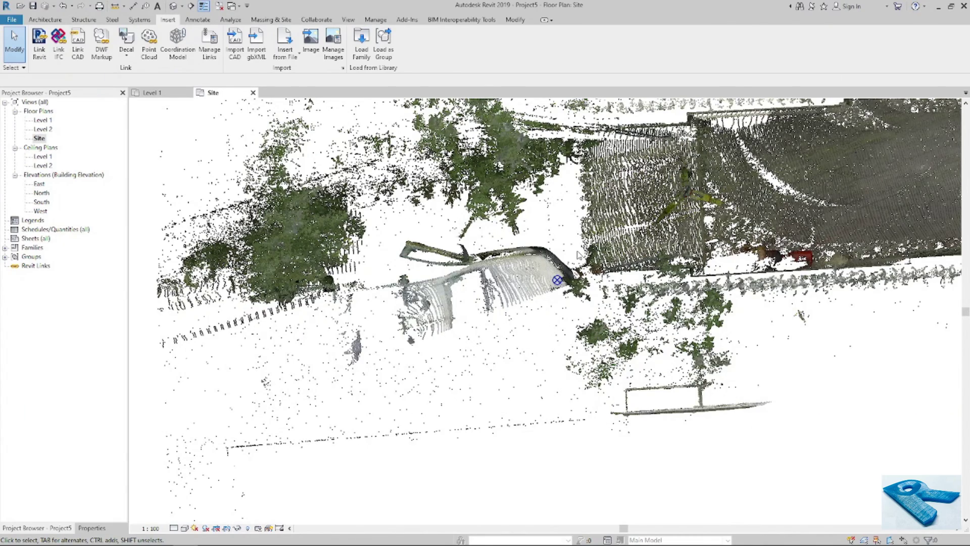
middle_drag(577, 254, 567, 282)
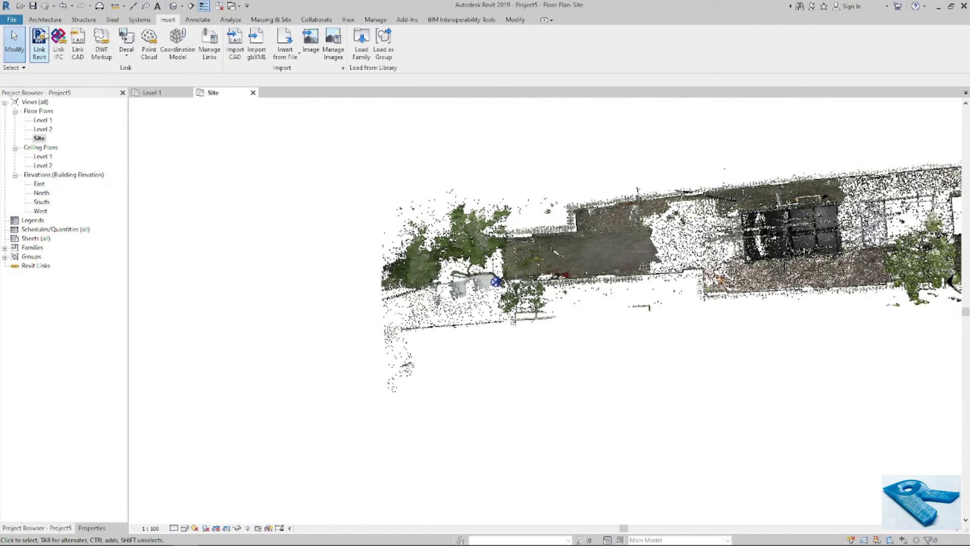
Start the Wall tool with WA and draw the first wall segment beside the scanned steps.
click(45, 20)
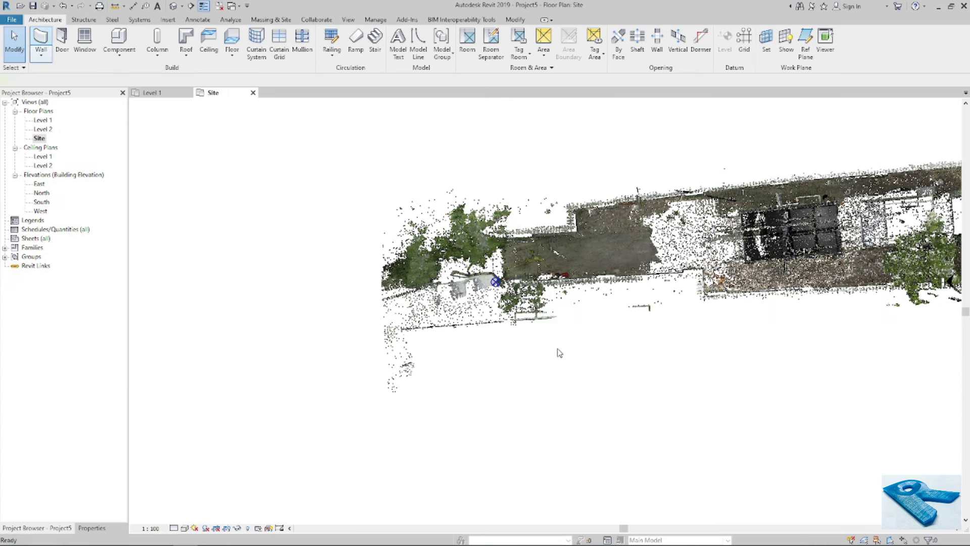
key(w)
key(a)
scroll(525, 334, up, 3)
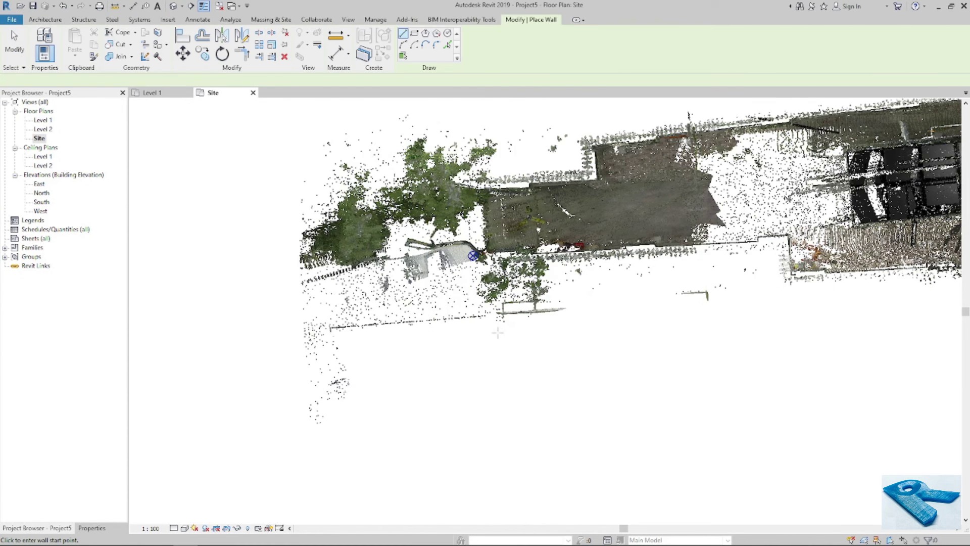
scroll(498, 333, up, 2)
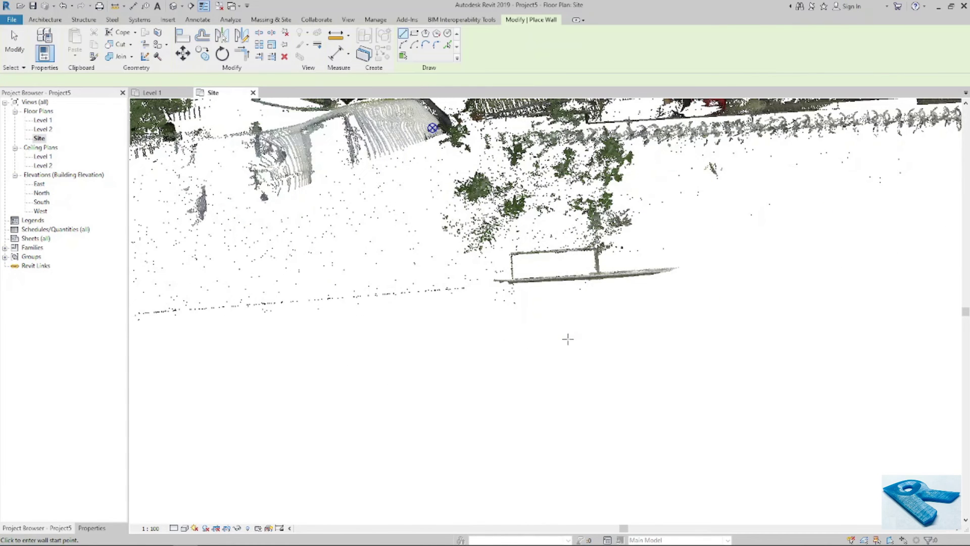
click(480, 332)
scroll(555, 331, up, 1)
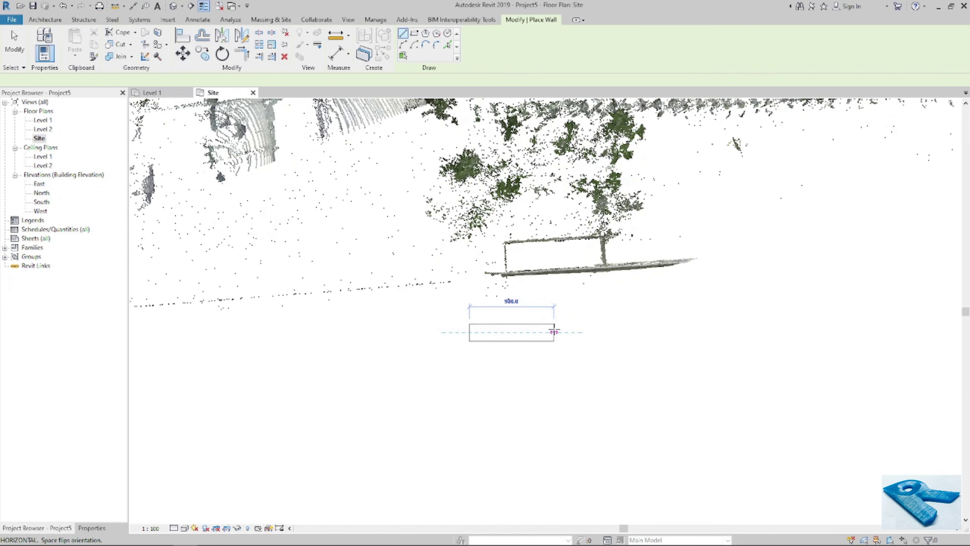
scroll(554, 329, up, 6)
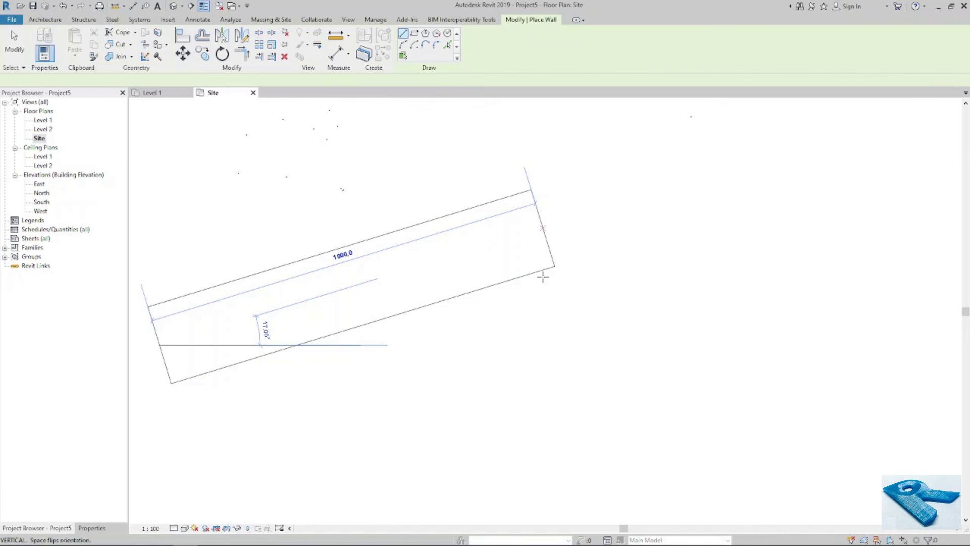
click(543, 277)
Draw the second angled wall segment to complete the L-shape and finish the wall.
scroll(543, 277, down, 3)
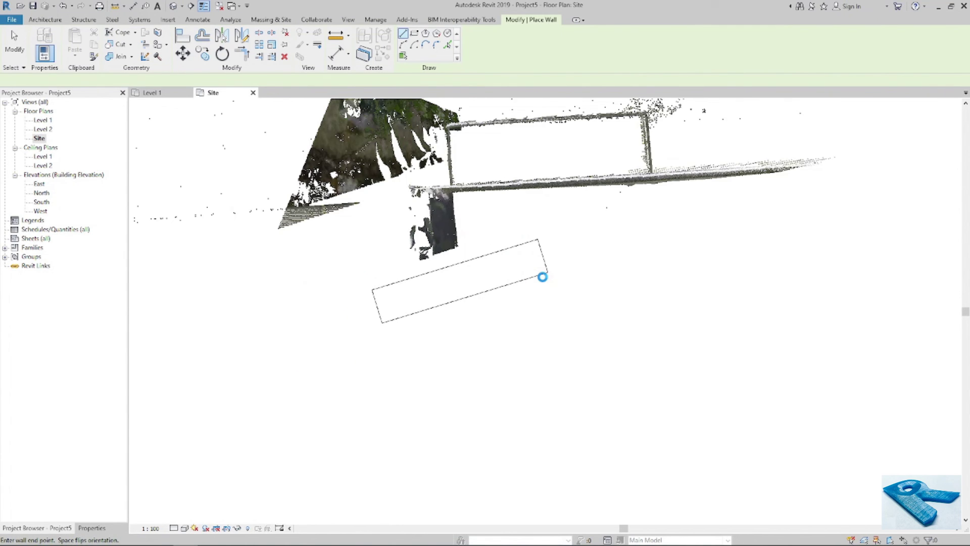
key(Escape)
scroll(645, 340, down, 1)
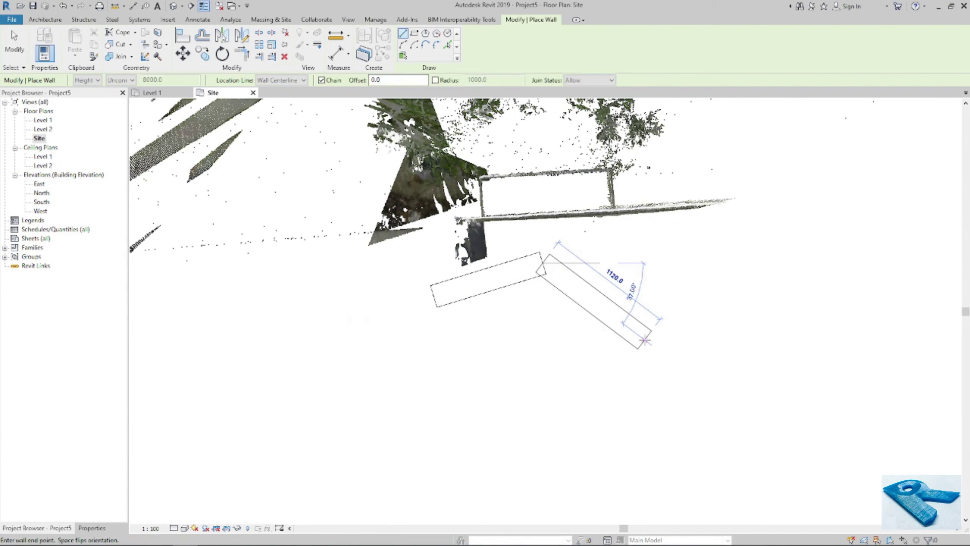
click(645, 339)
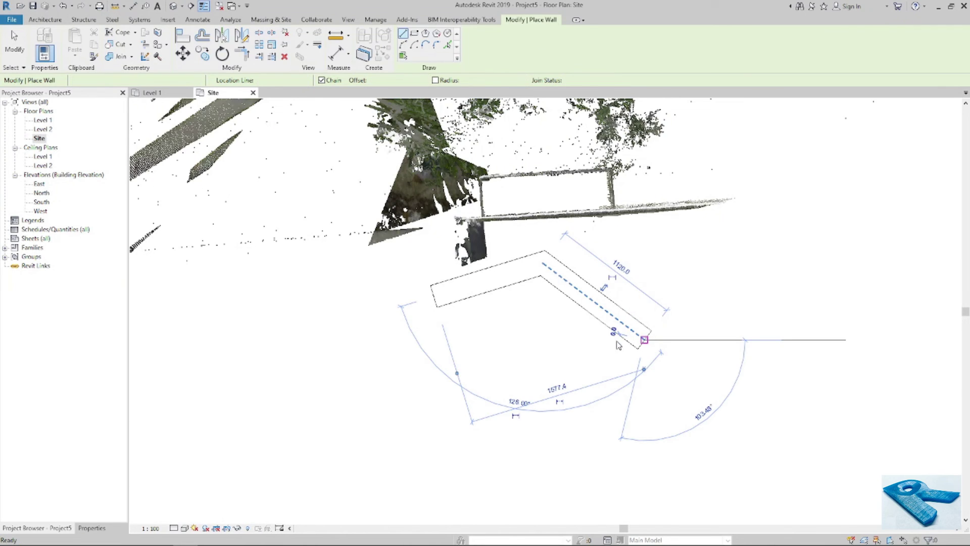
key(Escape)
key(Escape)
scroll(581, 303, up, 2)
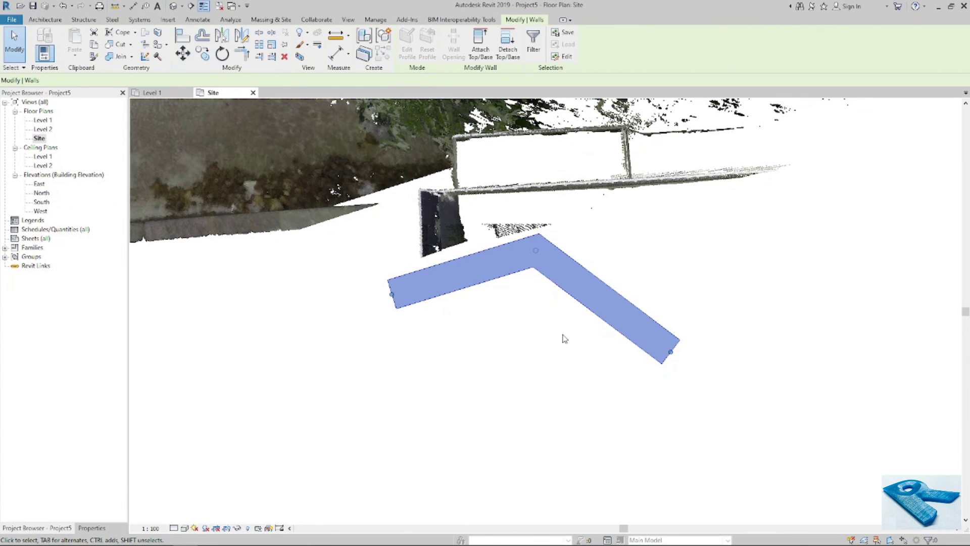
Set the Site plan's visual style to Wireframe.
key(Escape)
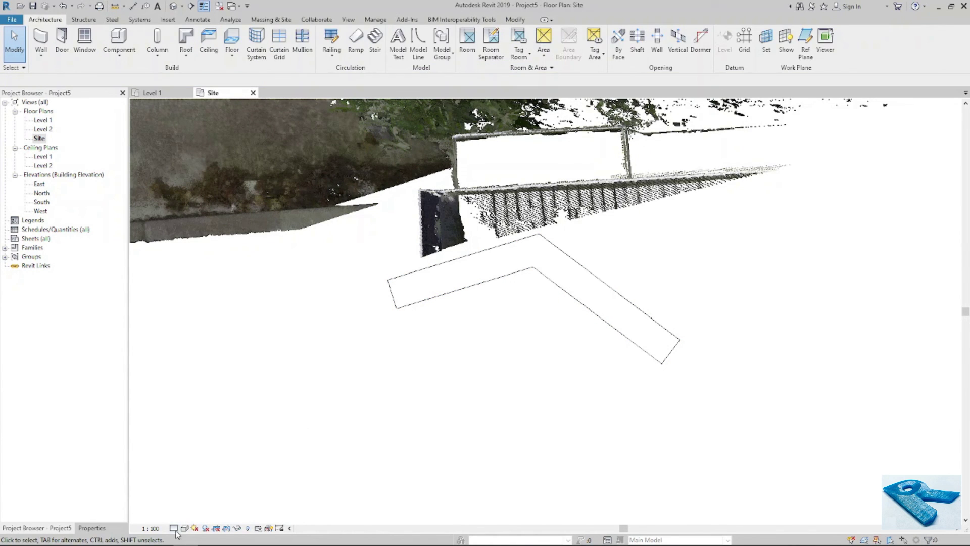
click(174, 528)
click(185, 528)
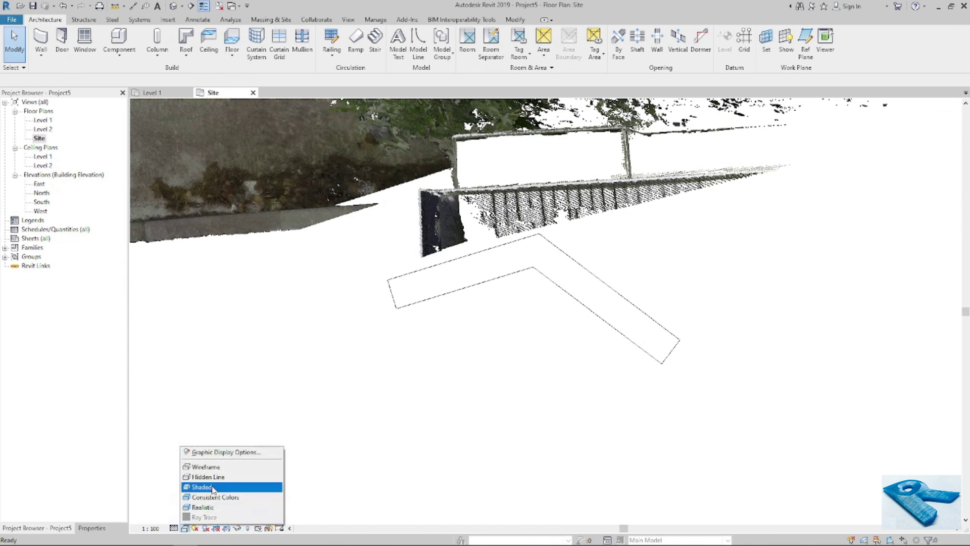
click(215, 470)
Inspect the wall's 1120.0 second segment at 126°, then zoom out to the full point cloud.
scroll(657, 347, up, 4)
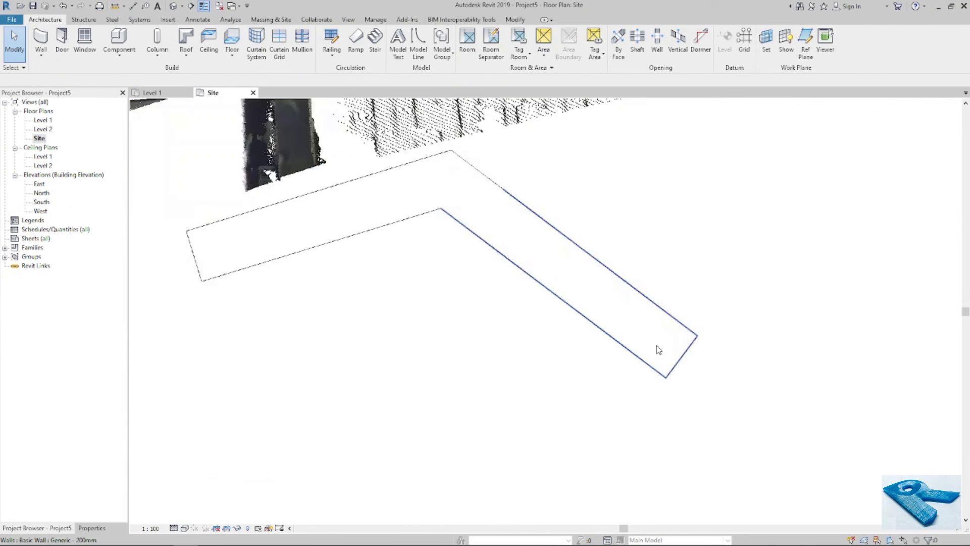
scroll(693, 353, up, 1)
click(711, 328)
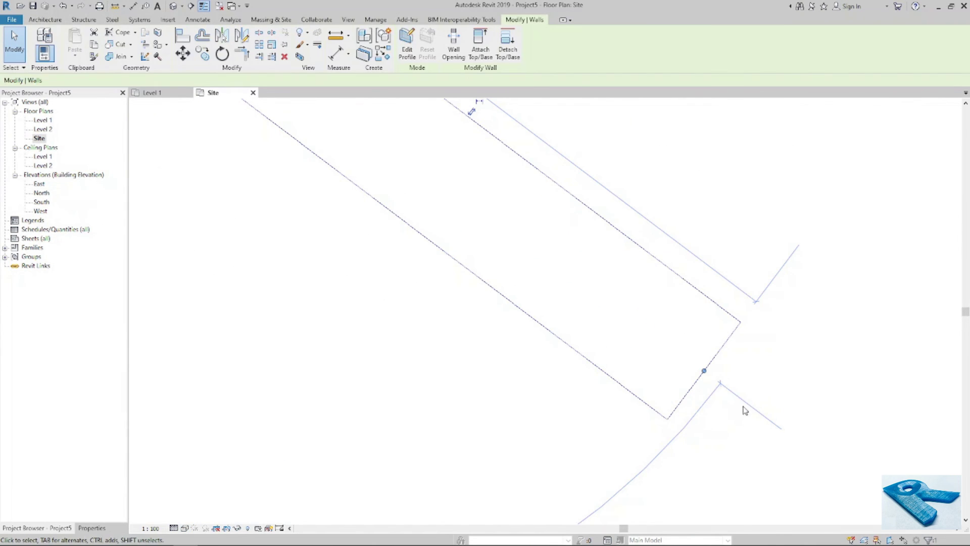
scroll(627, 334, down, 3)
scroll(627, 334, down, 2)
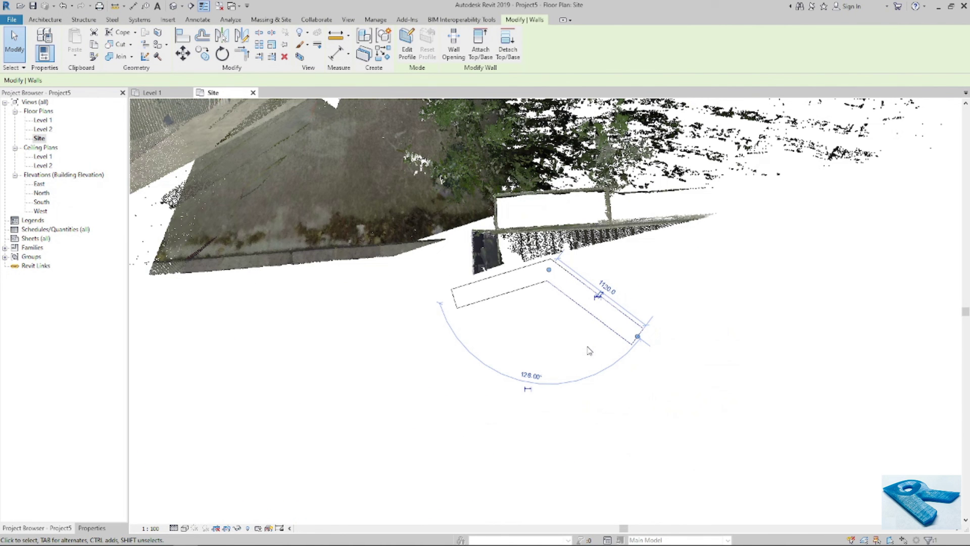
click(435, 385)
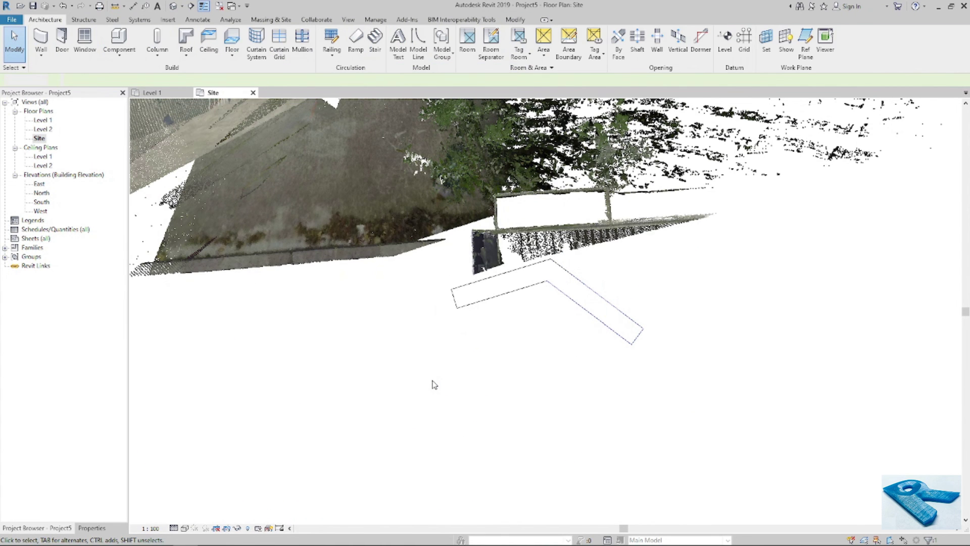
scroll(430, 380, down, 5)
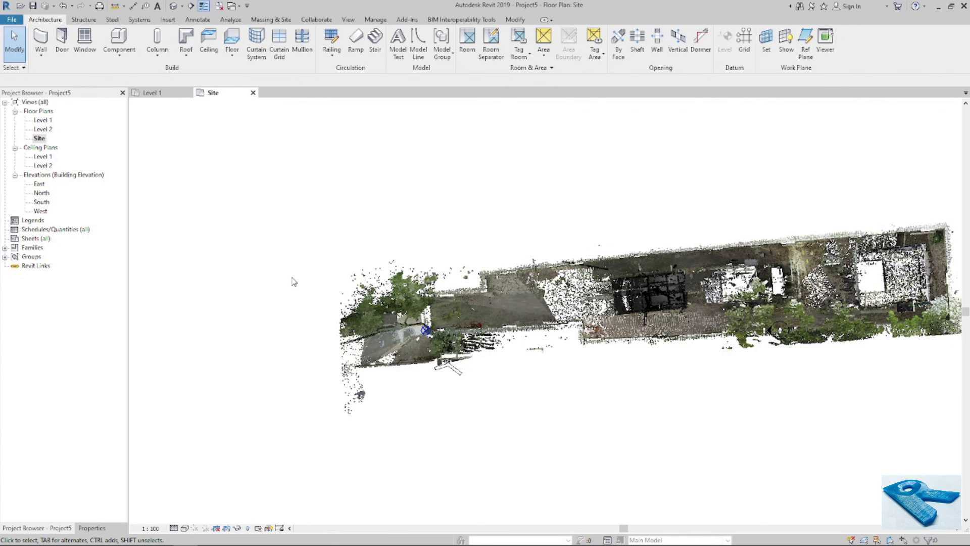
scroll(293, 282, down, 1)
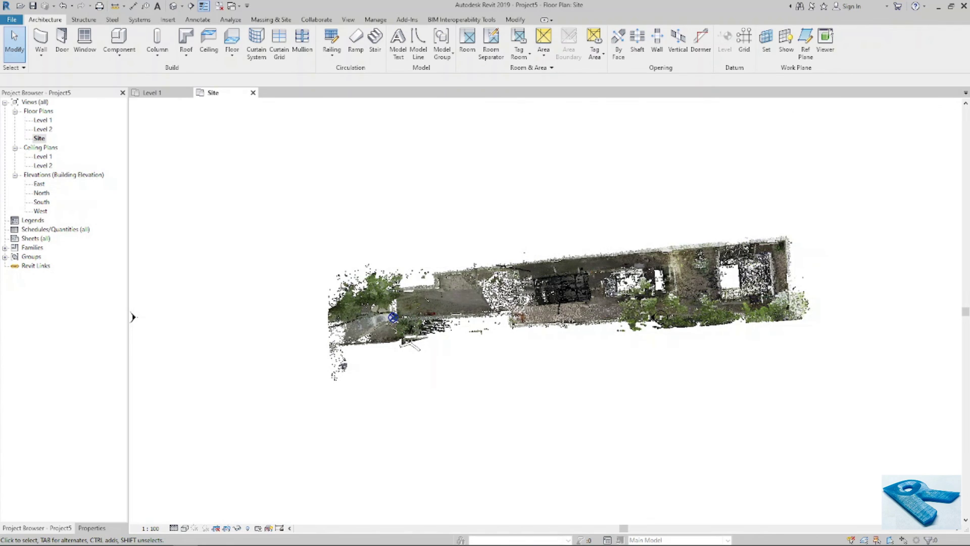